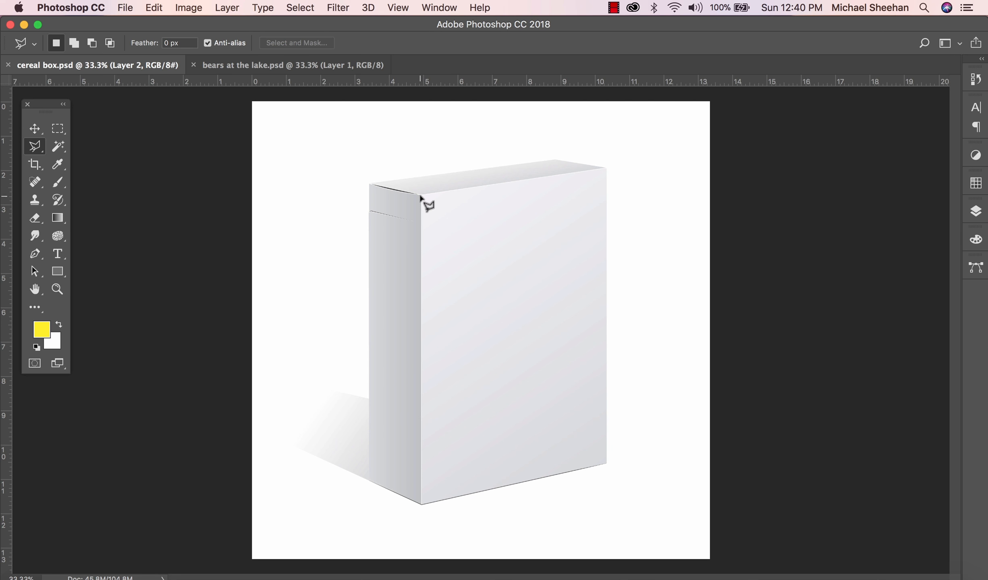
Select the box's front face with the Polygonal Lasso and save the selection as a new channel named "front".
click(421, 195)
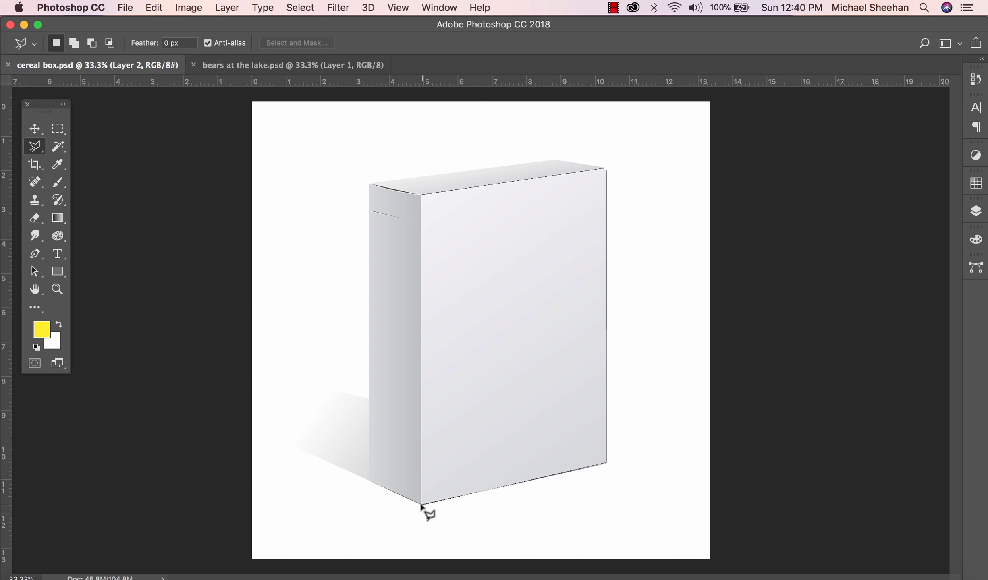
click(421, 196)
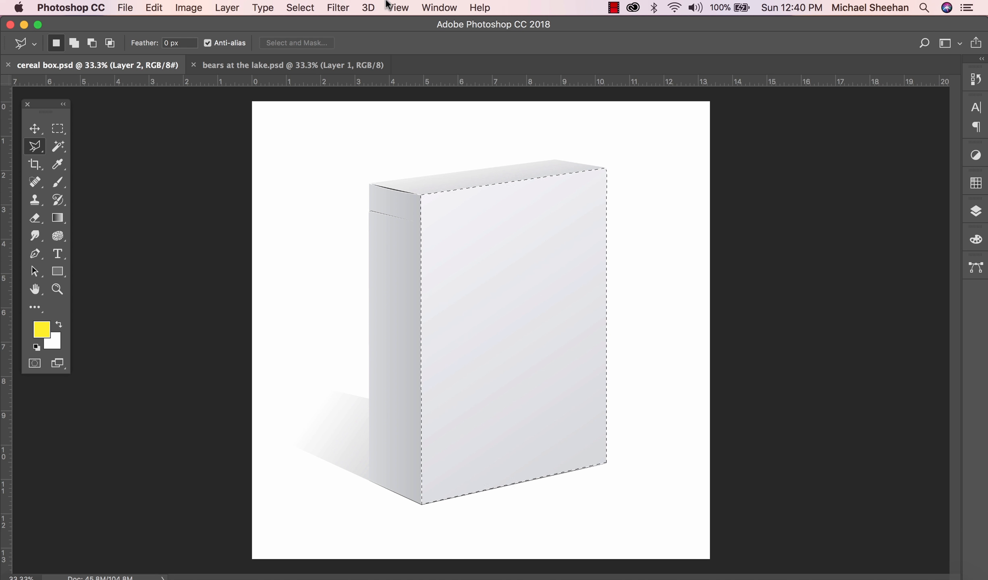
click(303, 8)
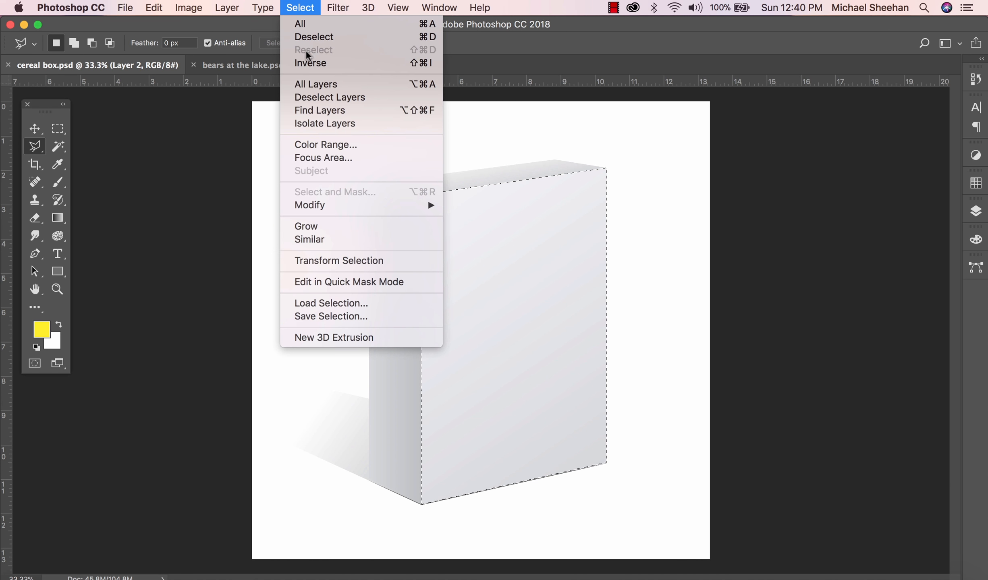
click(376, 316)
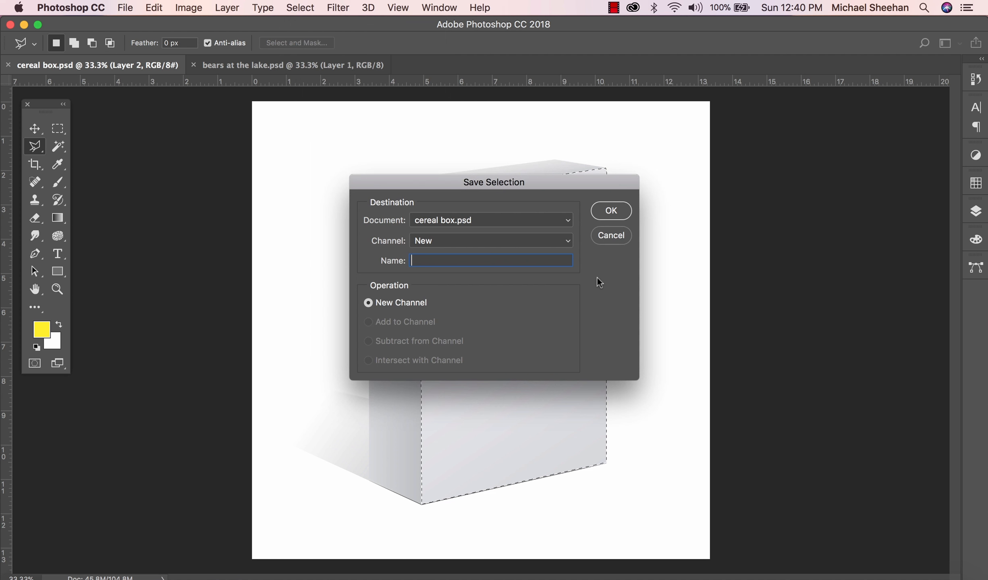
text(front)
key(Return)
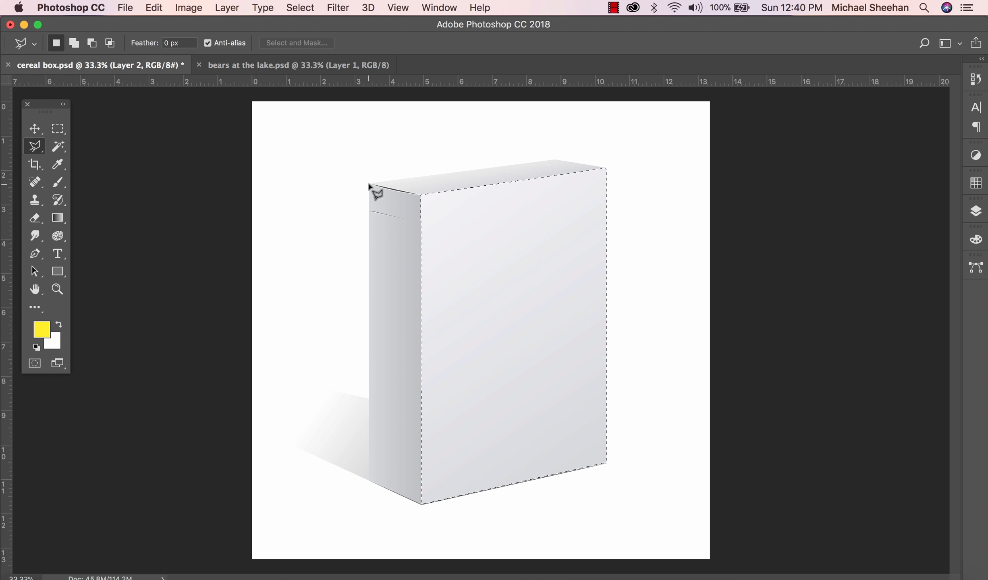
Outline the box's narrow side face with a Polygonal Lasso selection through its four corners.
scroll(366, 187, up, 2)
scroll(376, 193, up, 1)
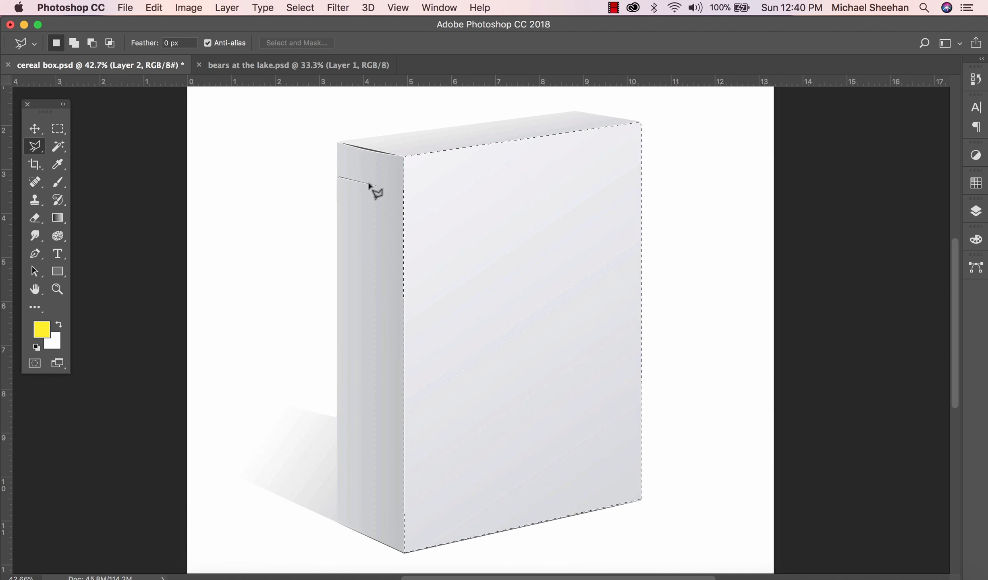
click(338, 142)
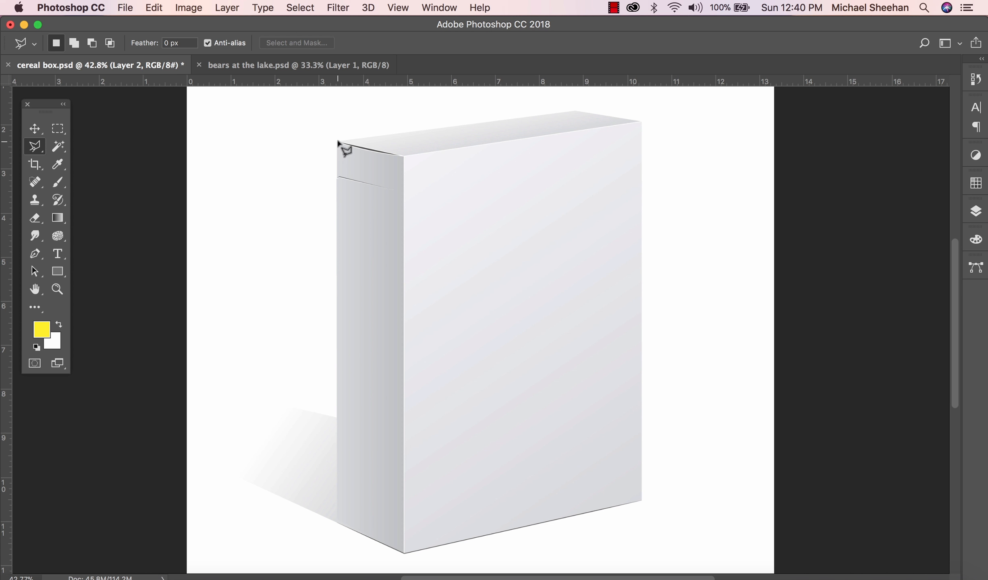
click(404, 157)
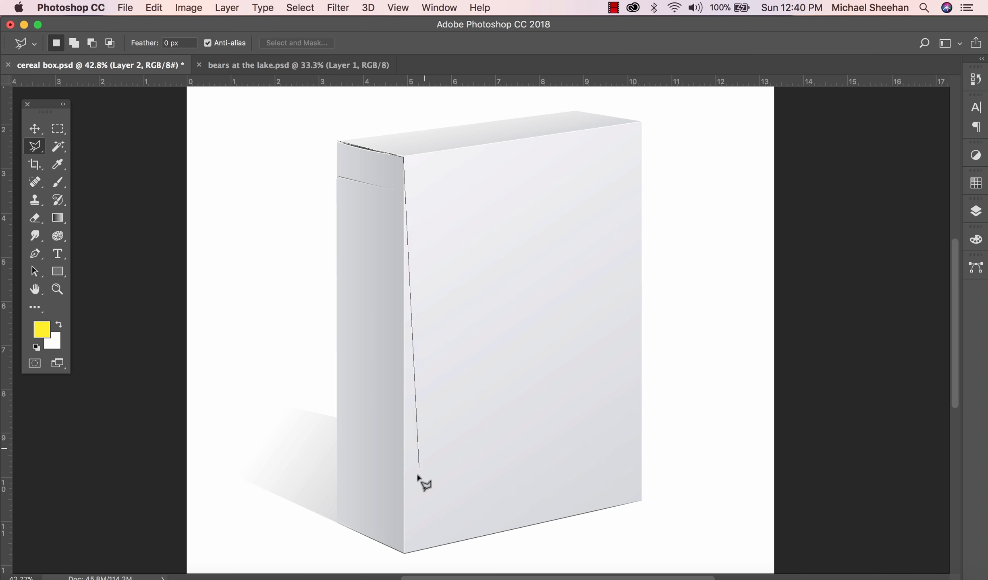
click(404, 553)
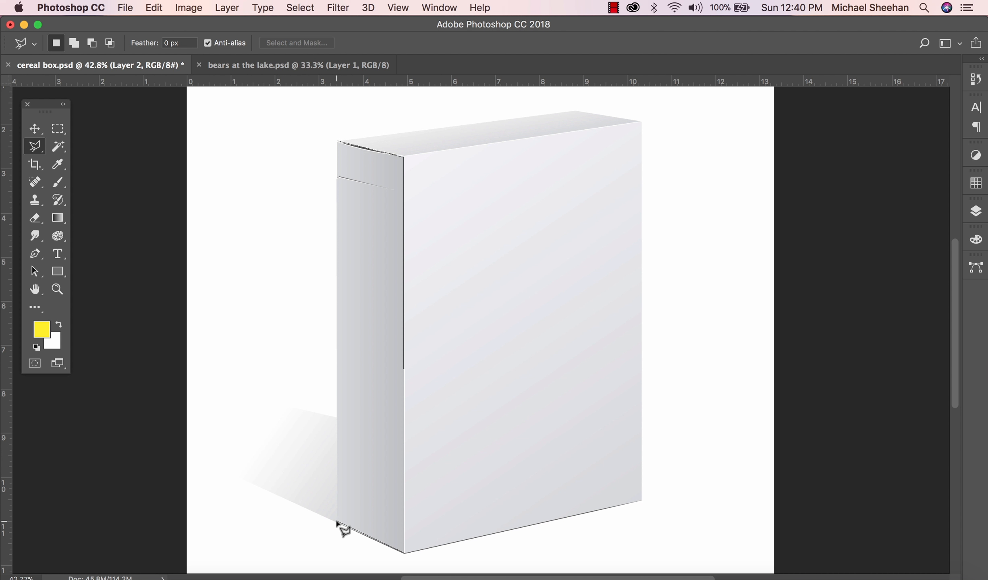
click(336, 522)
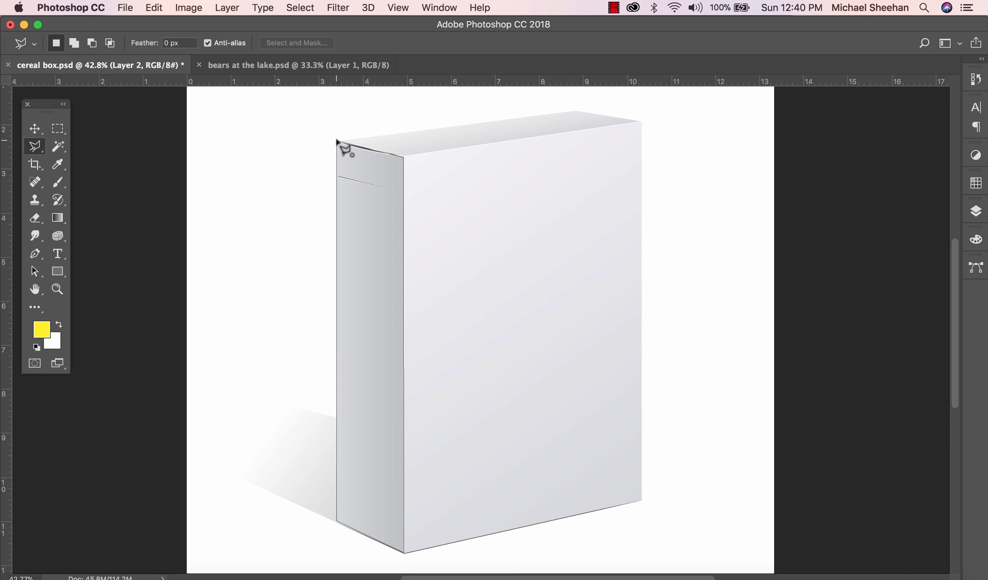
click(337, 141)
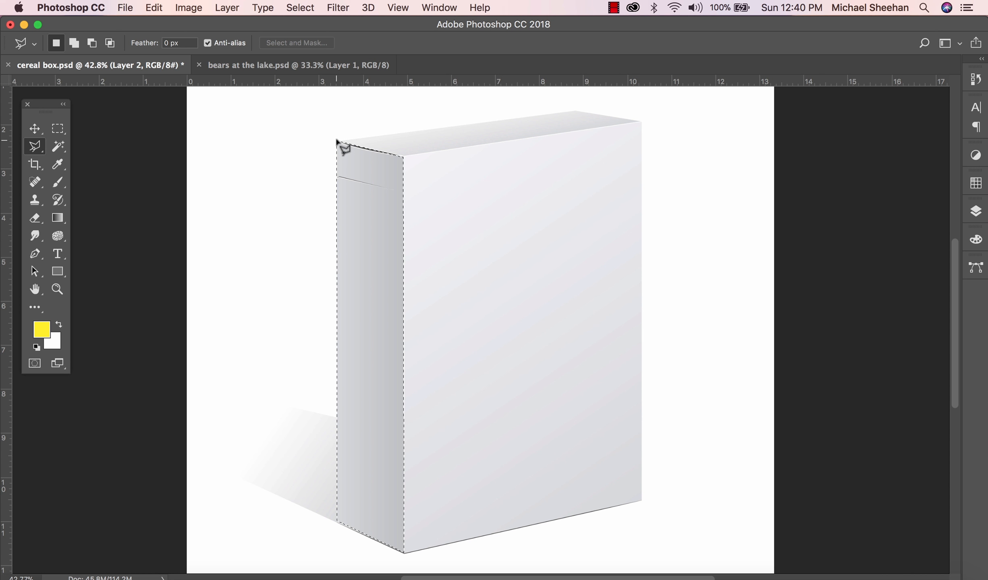
Save the side-face selection as a new channel named "side" in cereal box.psd.
click(306, 9)
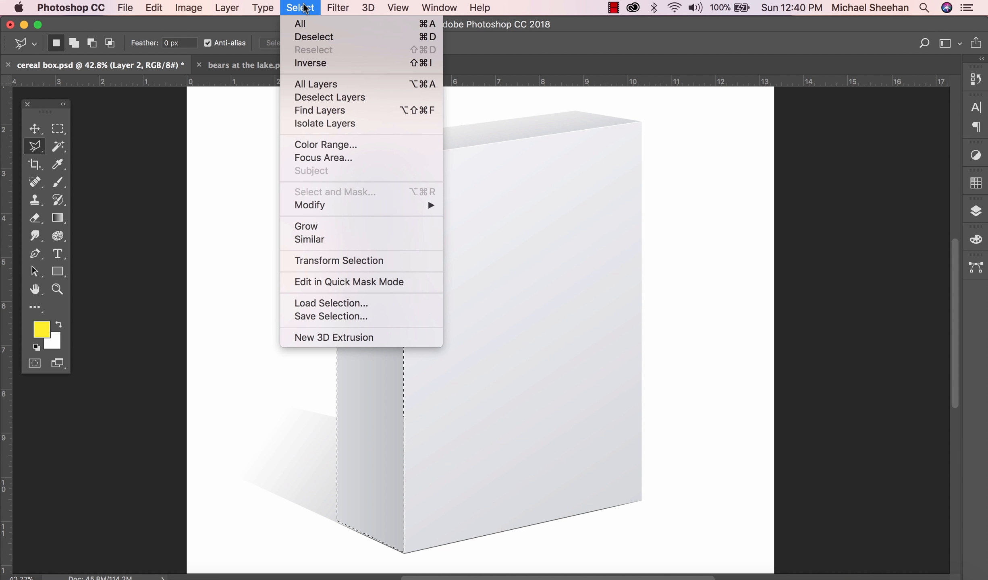
click(337, 316)
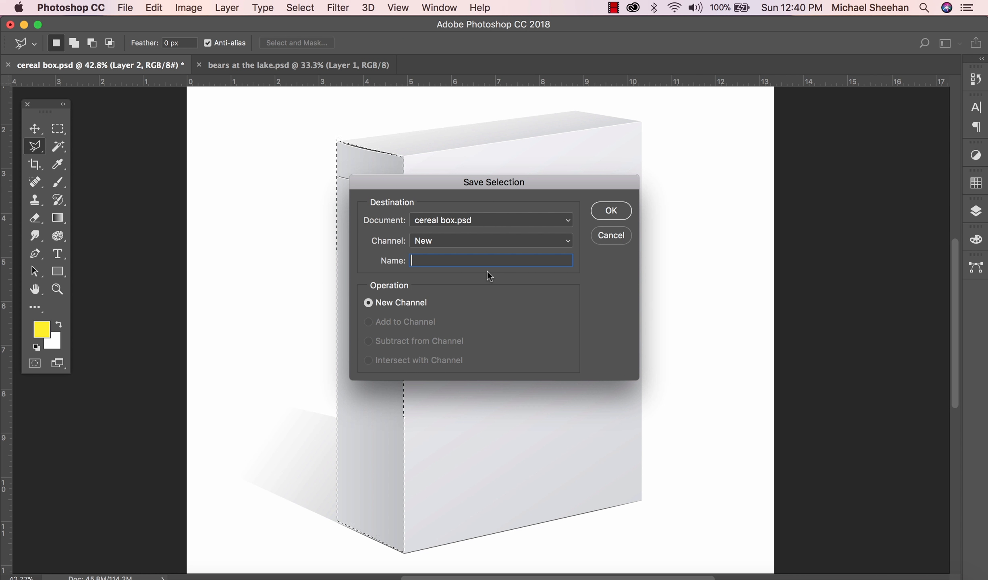
text(side)
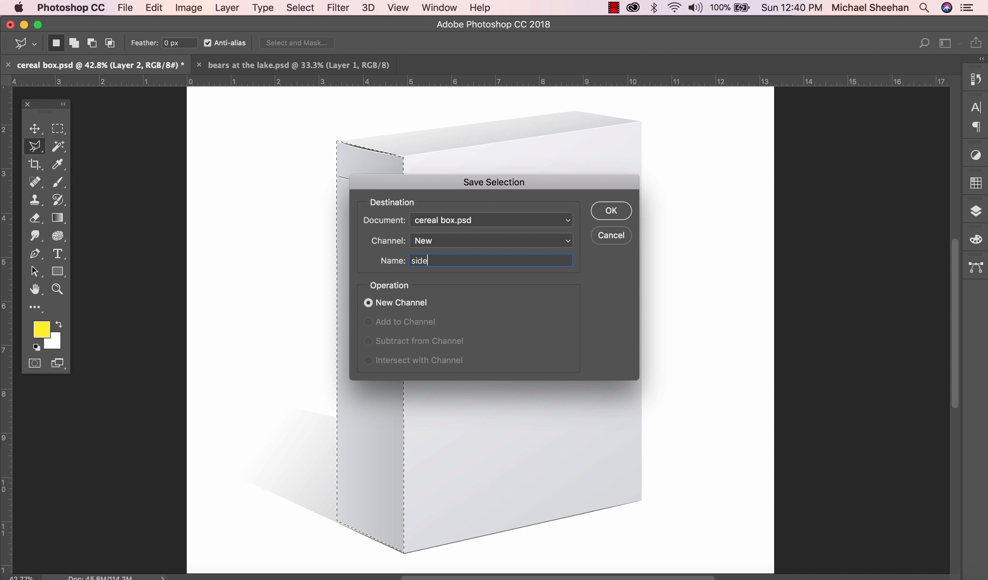
key(Return)
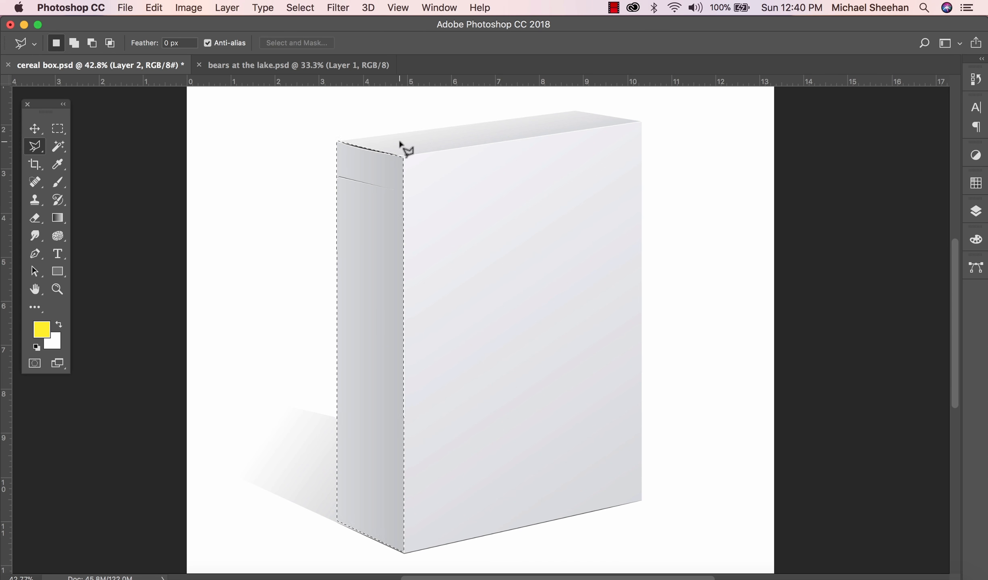
Clear the side selection and outline the box's top face with the Polygonal Lasso.
key(super+d)
key(super+plus)
key(super+plus)
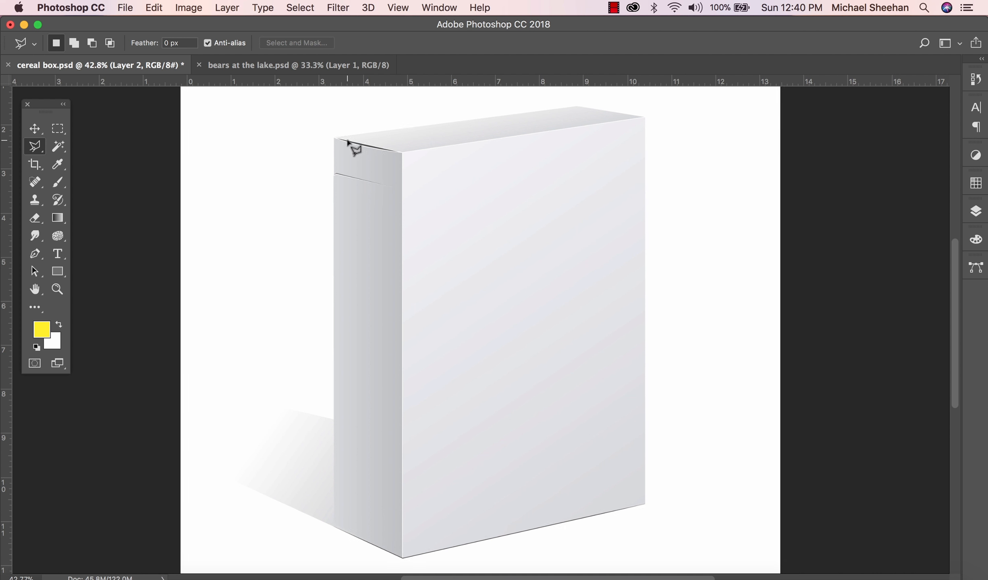
scroll(350, 145, up, 10)
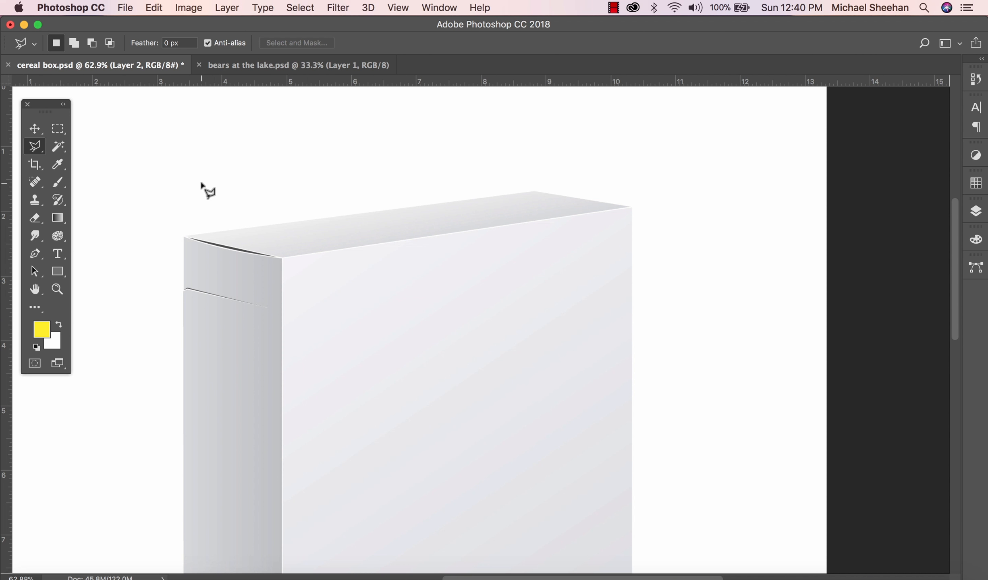
click(185, 237)
click(283, 258)
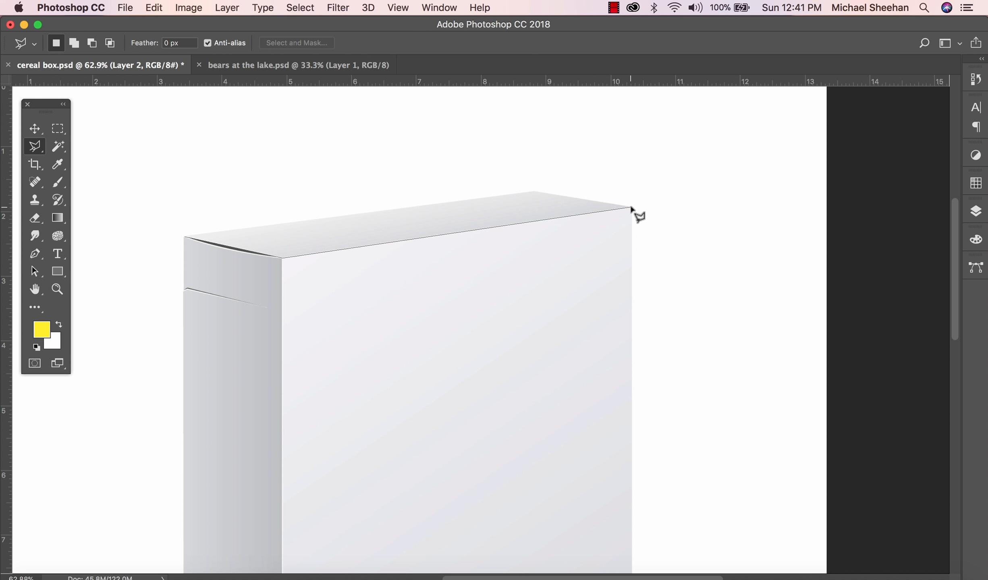
click(631, 207)
click(536, 193)
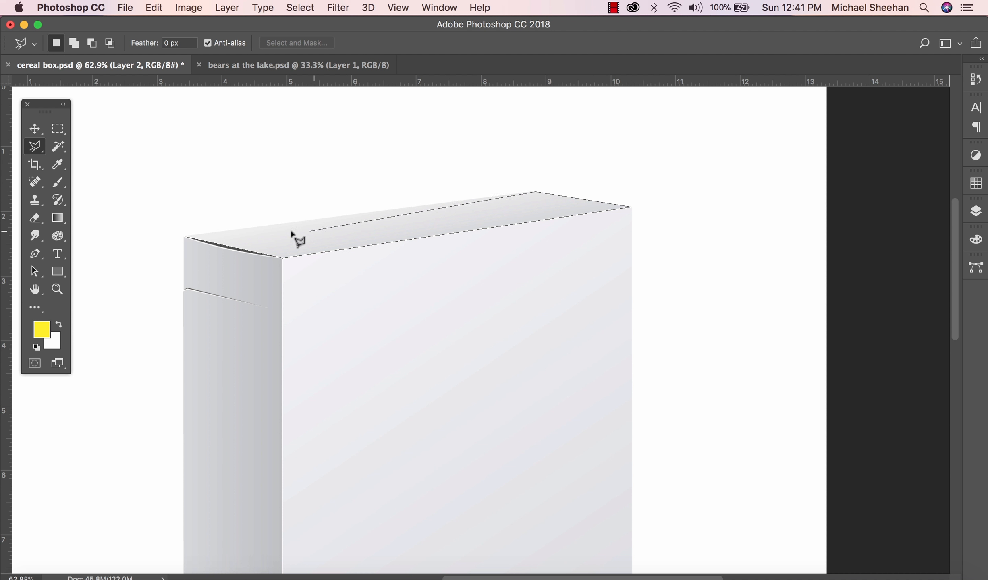
click(186, 238)
Save the top-face selection as a new channel named "top", then save the document and deselect.
click(311, 7)
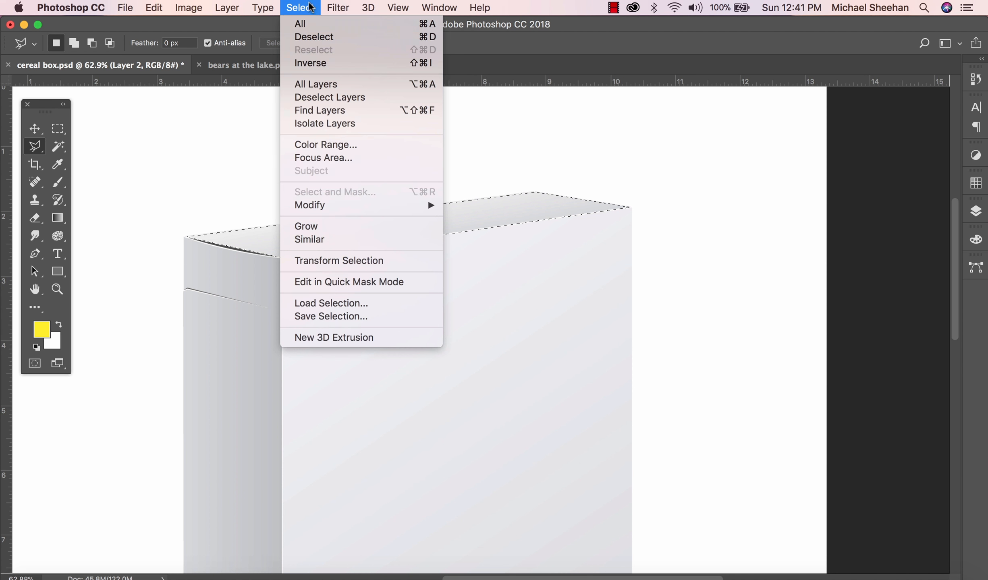
click(349, 316)
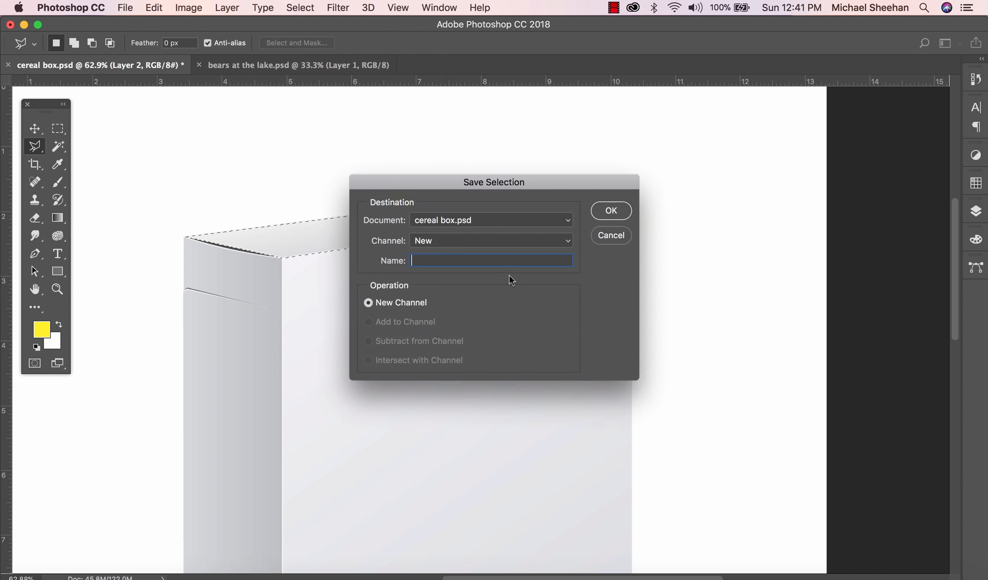
text(top)
key(Return)
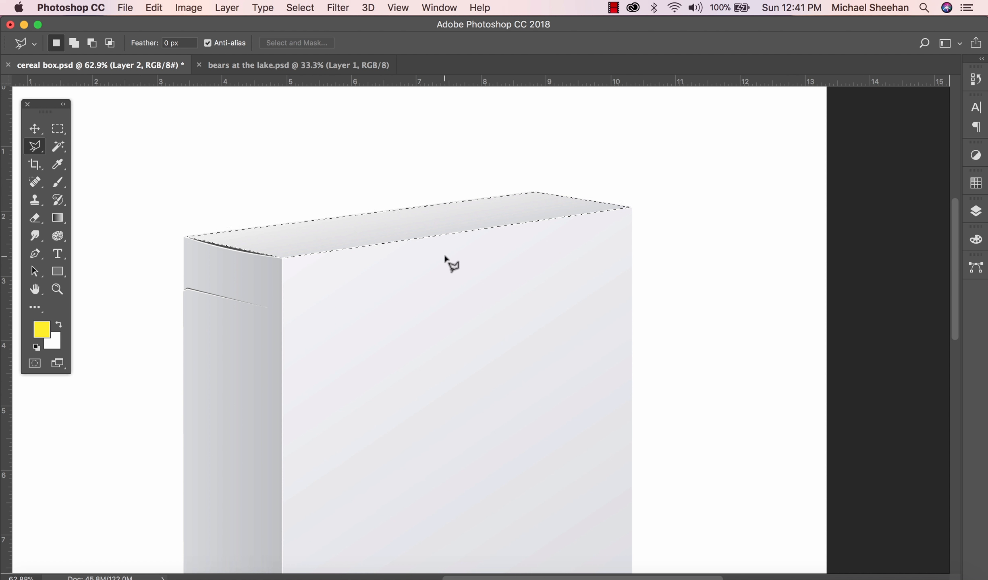
key(super+s)
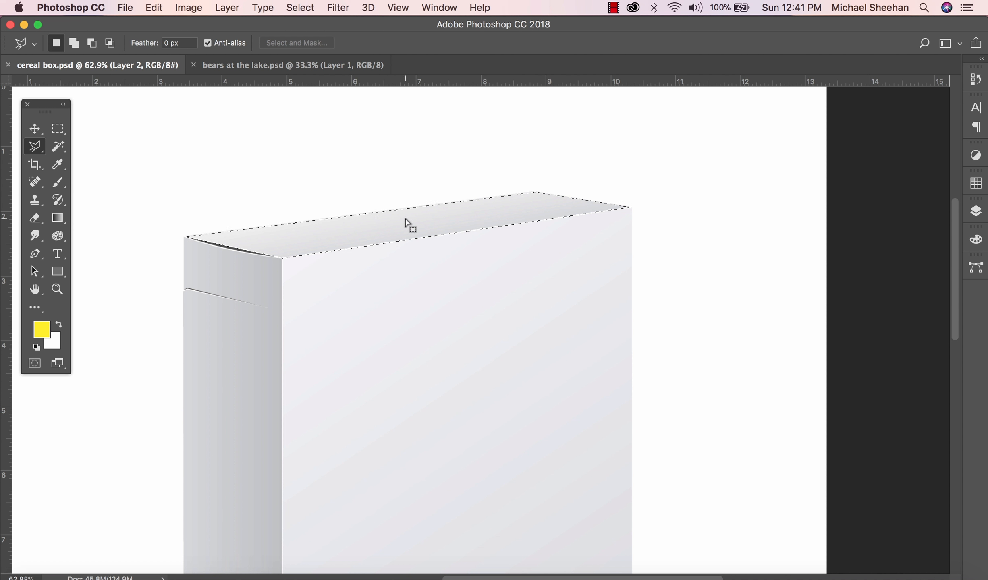
key(super+d)
scroll(399, 280, down, 3)
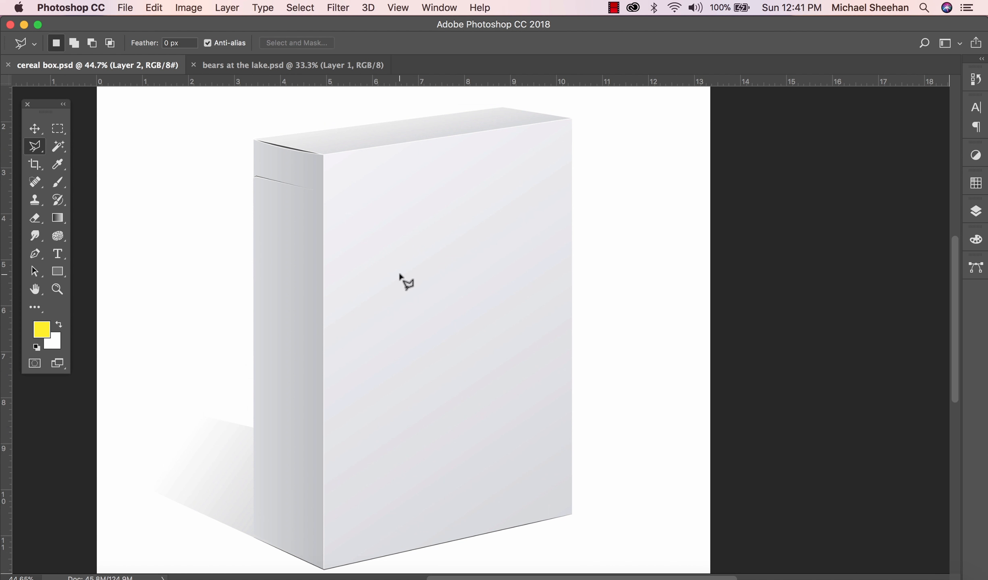
Copy the bear artwork layer from bears at the lake.psd into cereal box.psd and position it over the box.
click(269, 67)
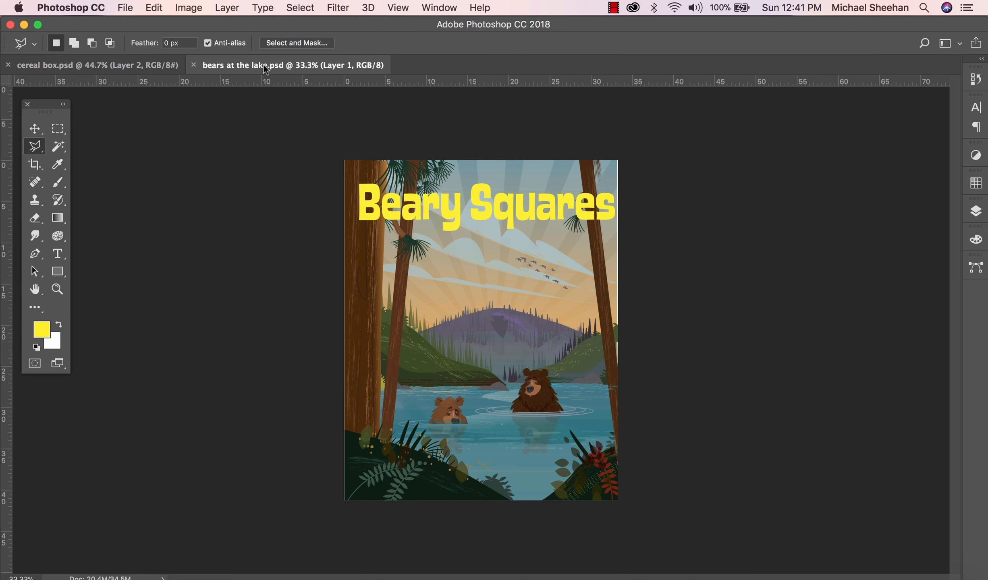
drag(258, 66, 572, 27)
click(36, 128)
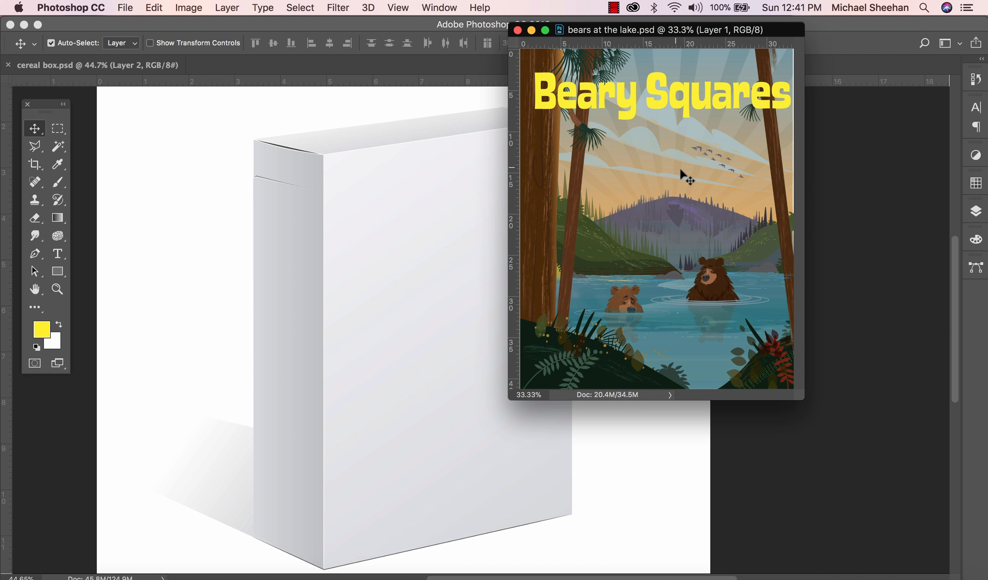
drag(680, 167, 439, 280)
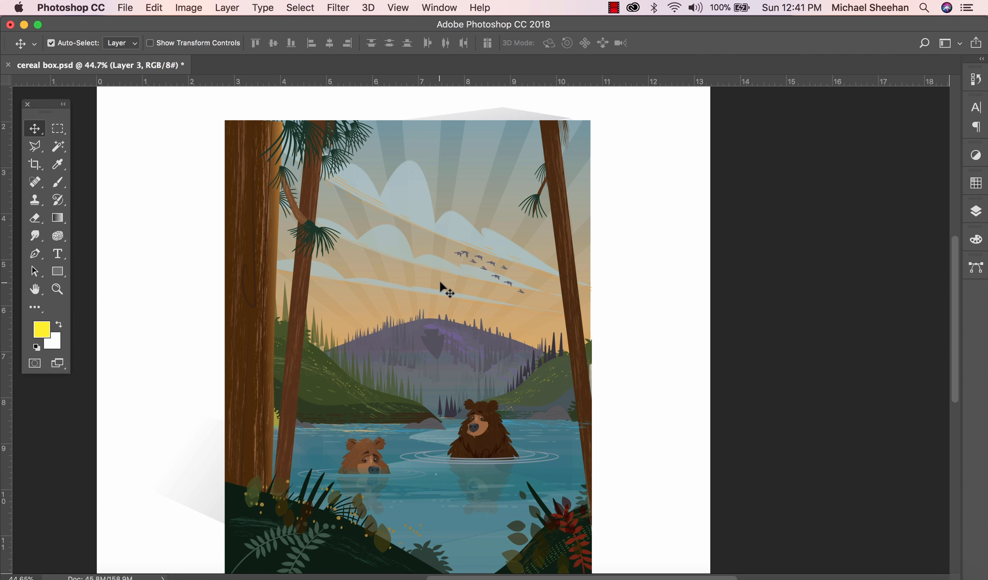
key(super+minus)
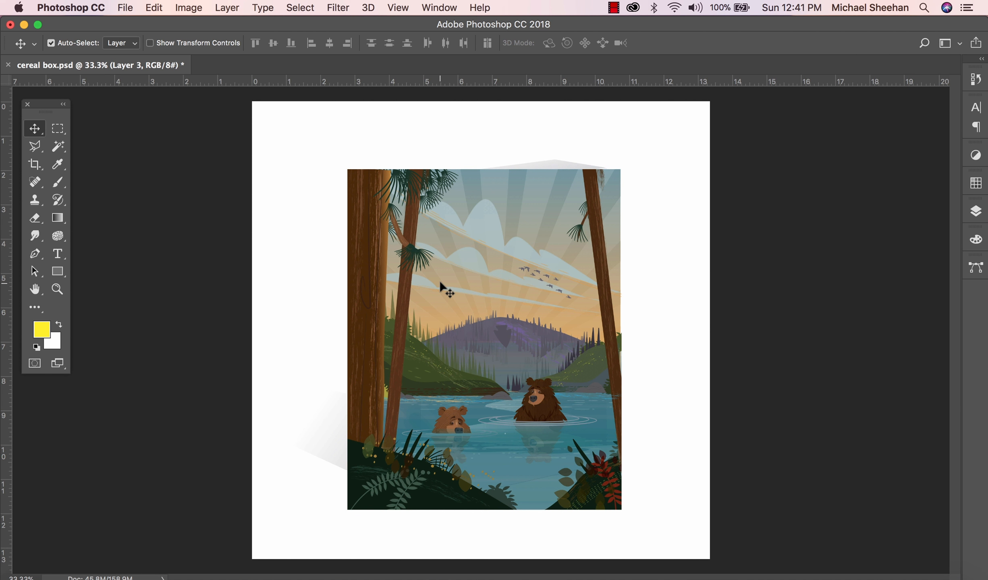
mouse_move(469, 290)
mouse_down()
mouse_move(501, 243)
mouse_move(459, 299)
mouse_move(465, 280)
mouse_up()
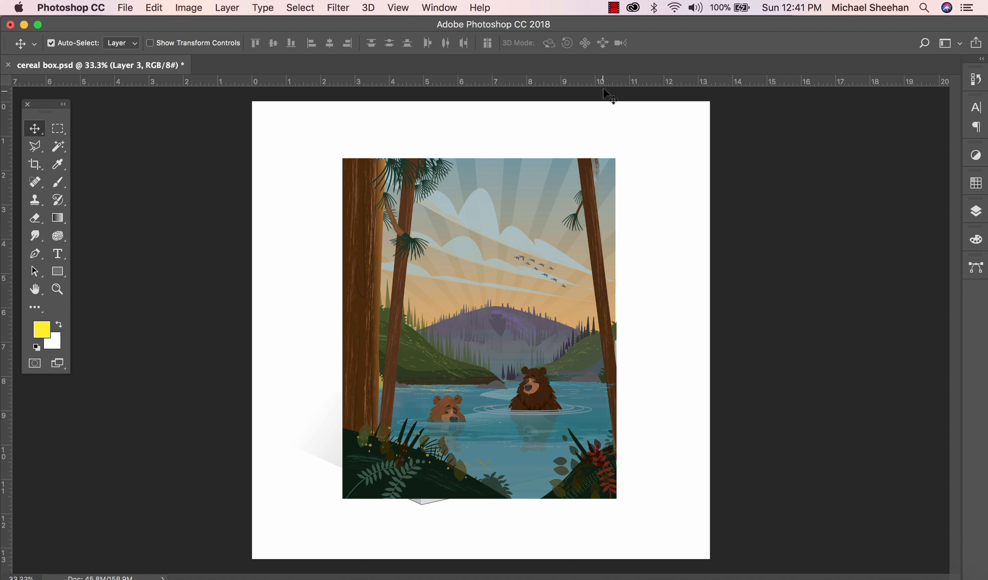
Lower the opacity of Layer 3, the bear artwork, to 46%.
click(975, 211)
click(900, 247)
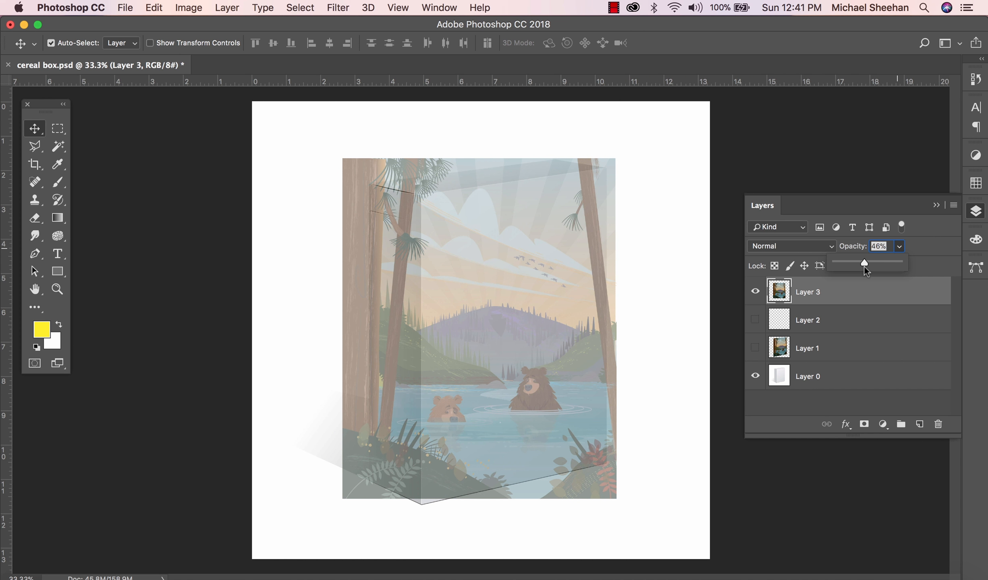
click(564, 312)
Scale the bear artwork up slightly with Free Transform and reposition it so it covers the box's front face.
mouse_move(564, 312)
mouse_down()
mouse_move(566, 338)
mouse_move(572, 323)
mouse_up()
key(super+t)
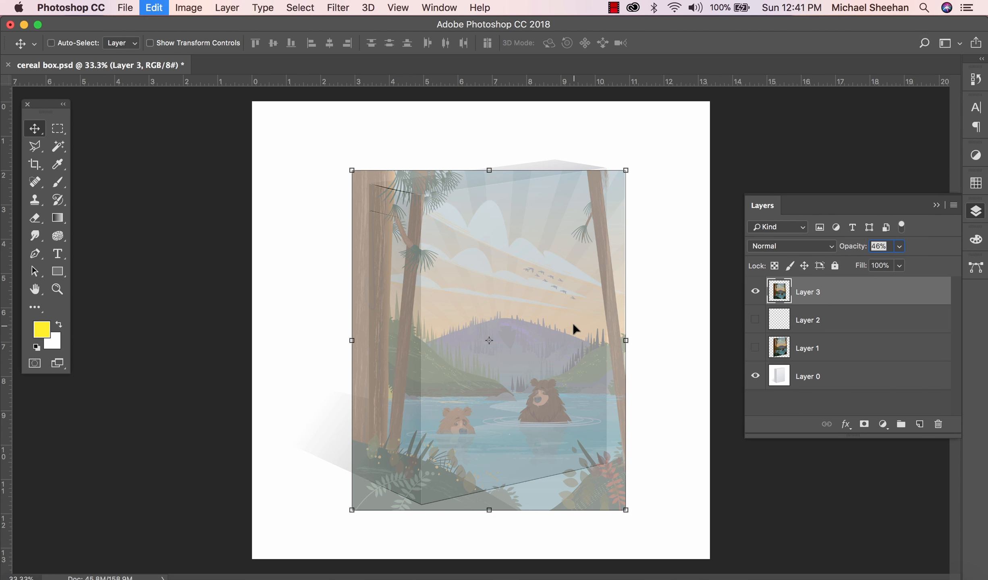
drag(625, 170, 645, 150)
key(Return)
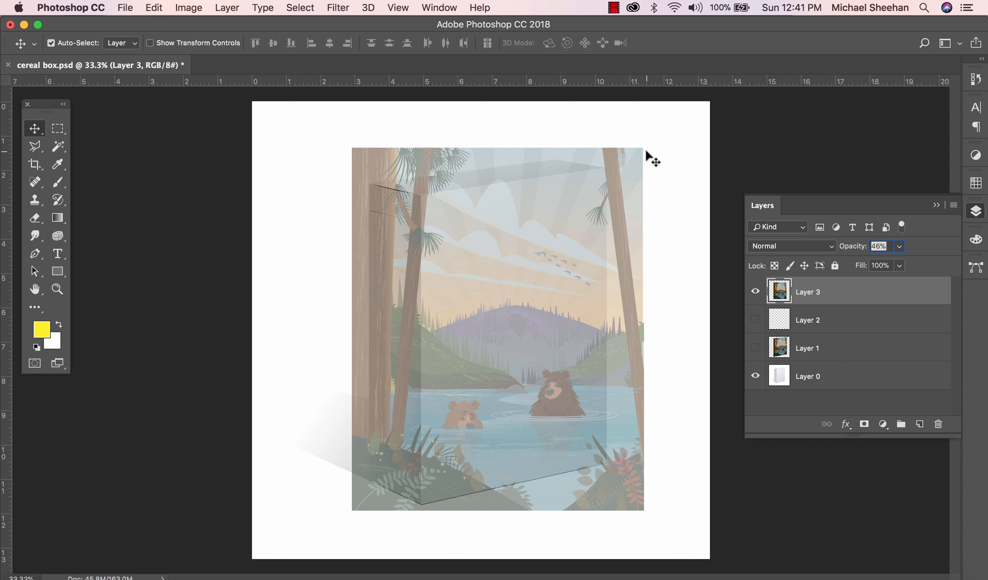
drag(520, 212, 512, 215)
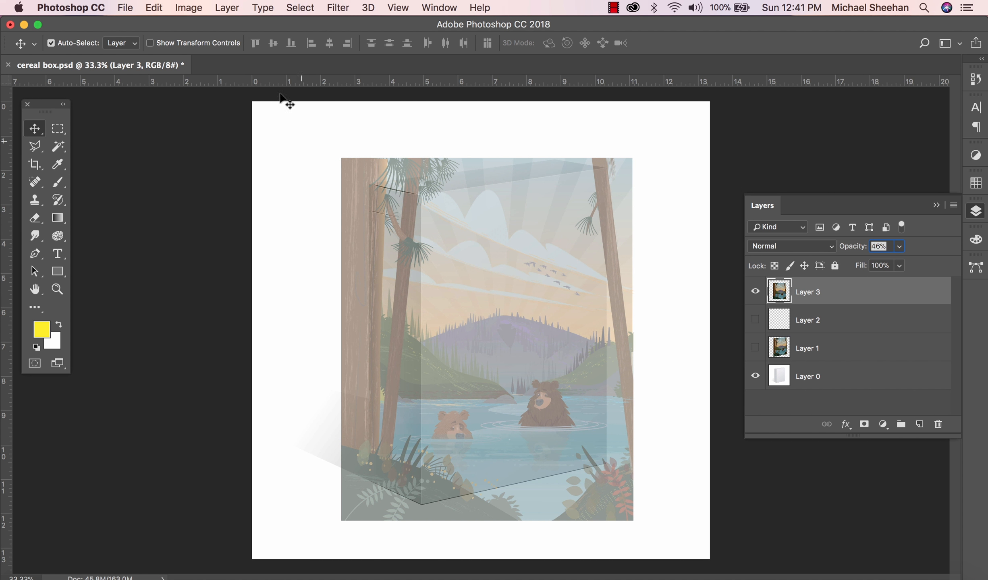
Distort Layer 3 by its corners so the bear artwork's top and bottom edges follow the perspective of the box's front face.
click(154, 7)
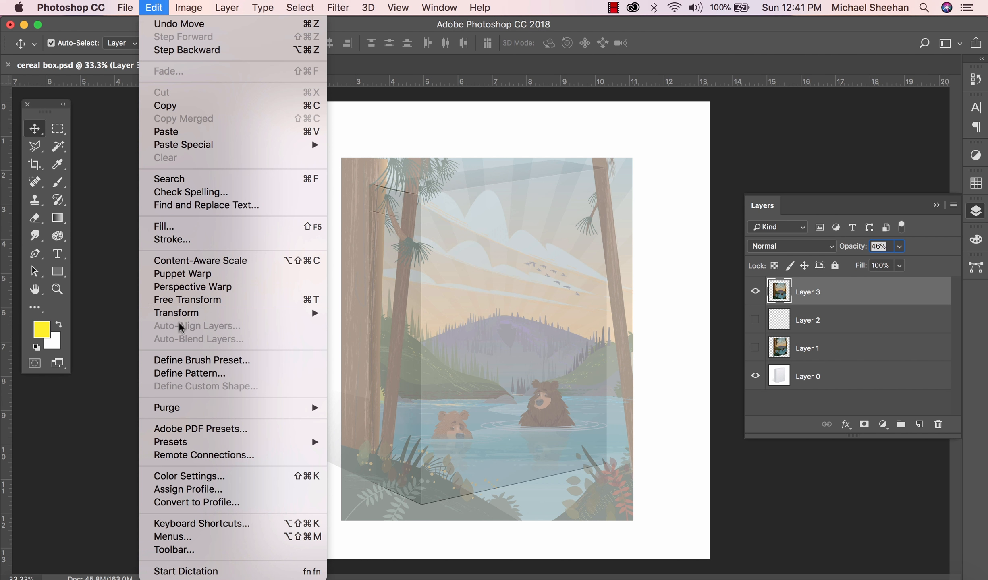
mouse_move(183, 319)
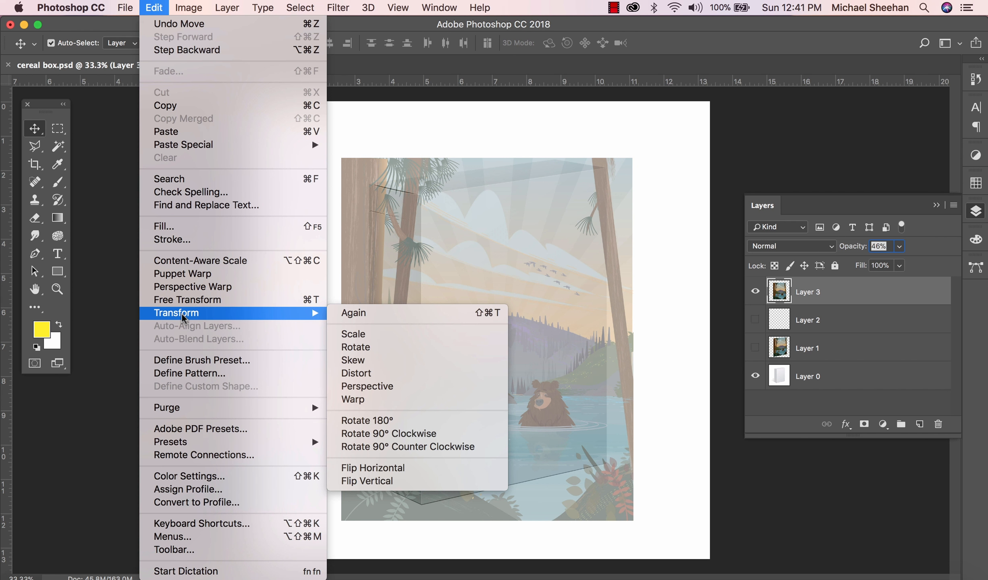
click(431, 373)
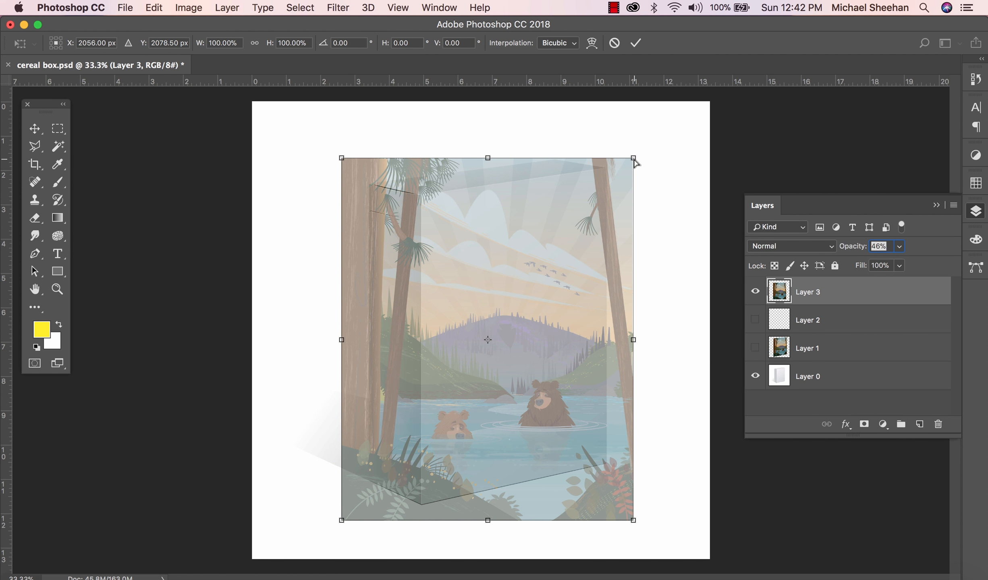
drag(634, 160, 635, 131)
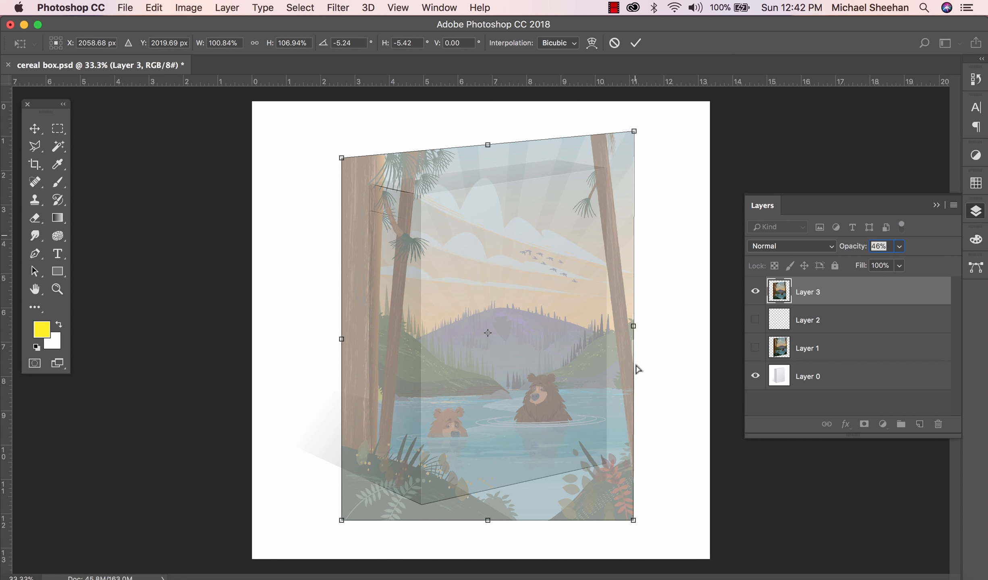
drag(342, 521, 342, 559)
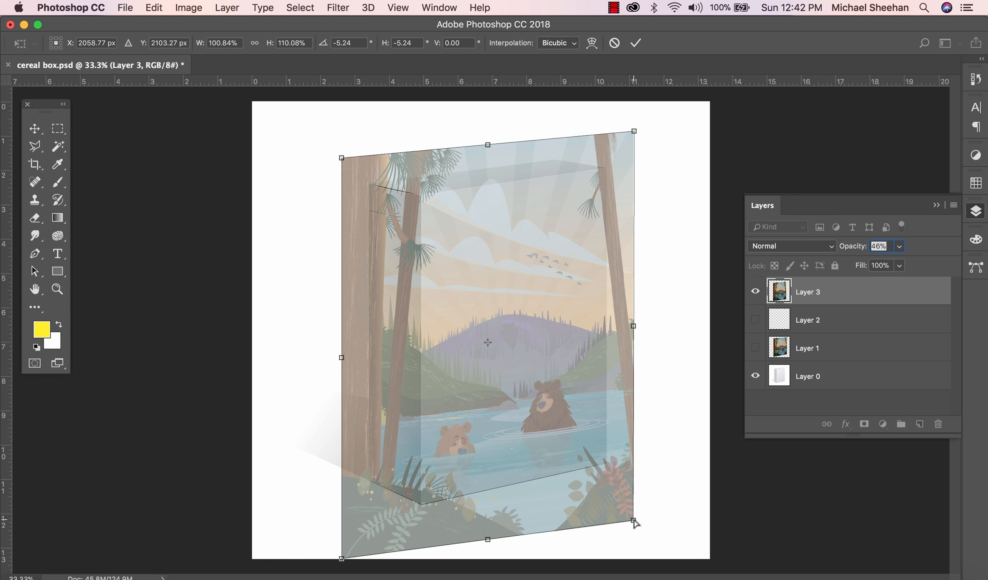
drag(635, 523, 631, 492)
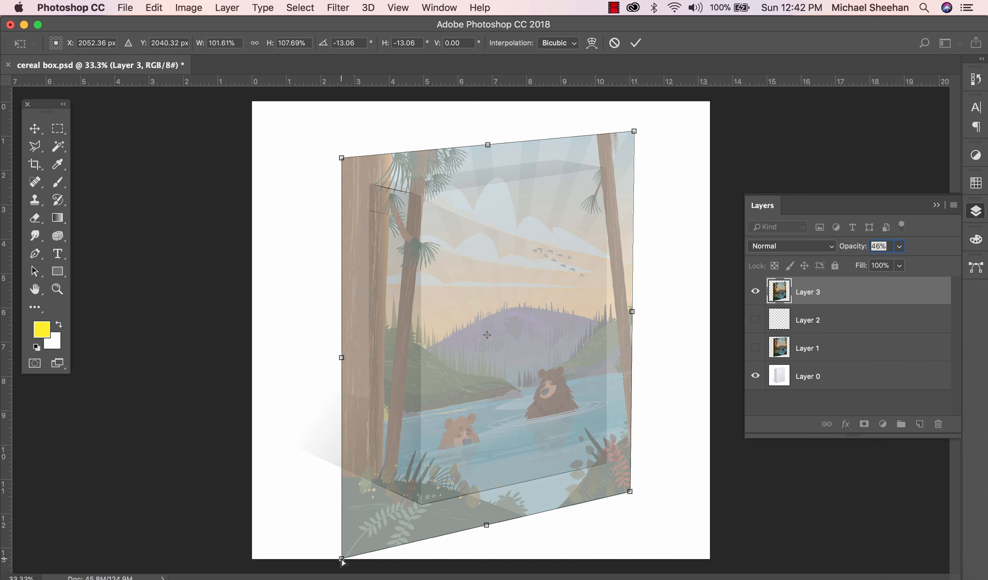
drag(342, 560, 344, 560)
drag(341, 158, 342, 160)
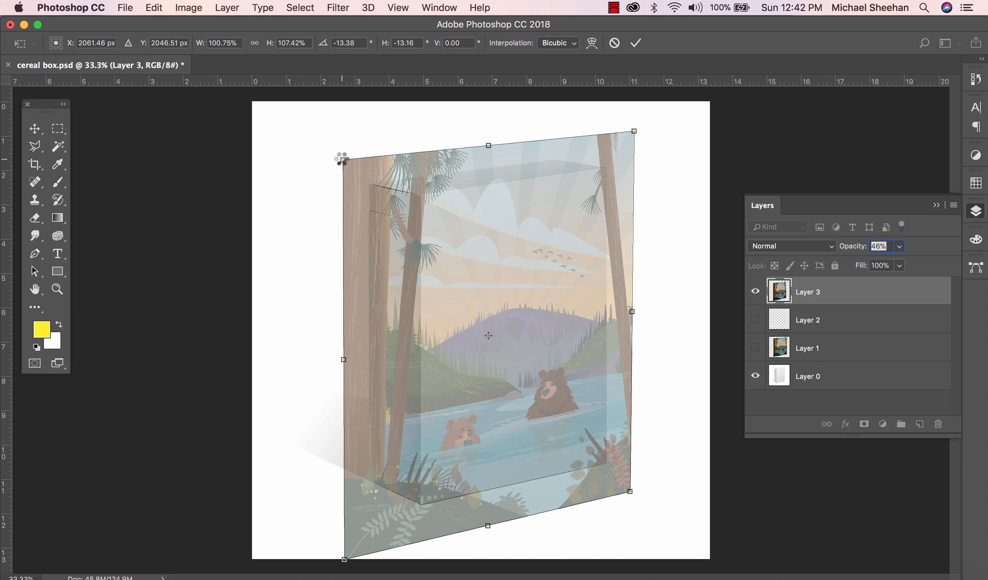
key(Return)
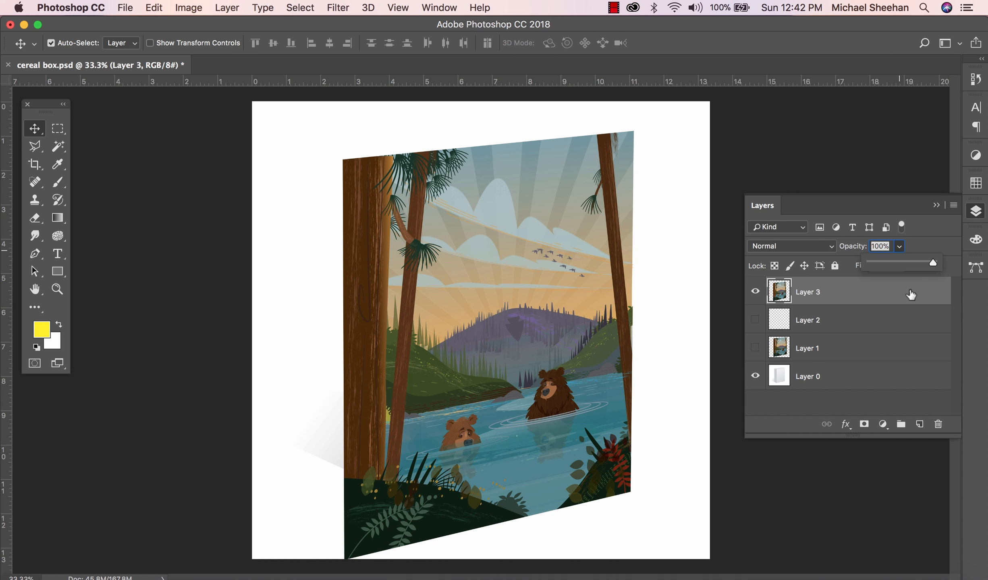
Restore Layer 3 to 100% opacity and set its blend mode to Multiply.
click(808, 246)
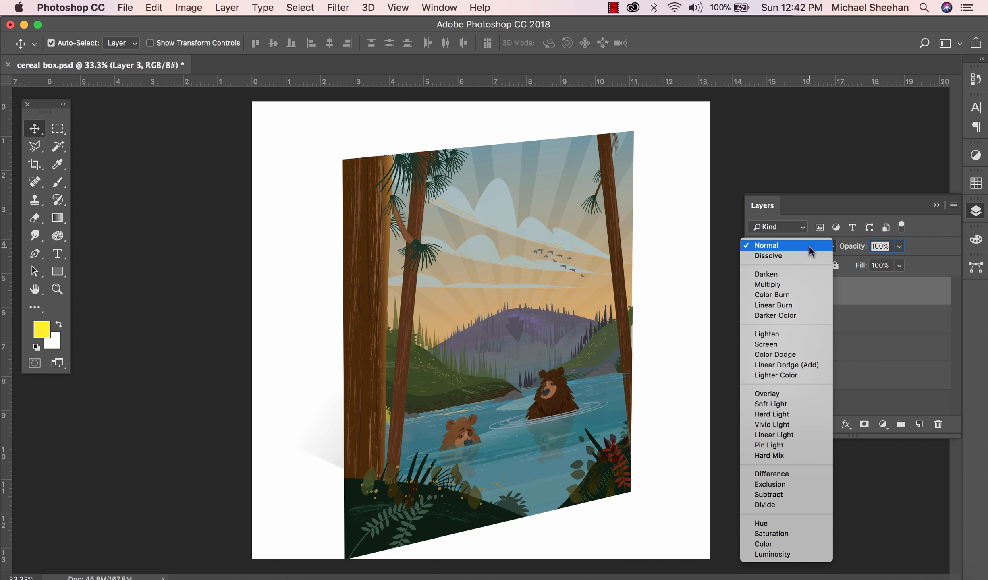
click(809, 285)
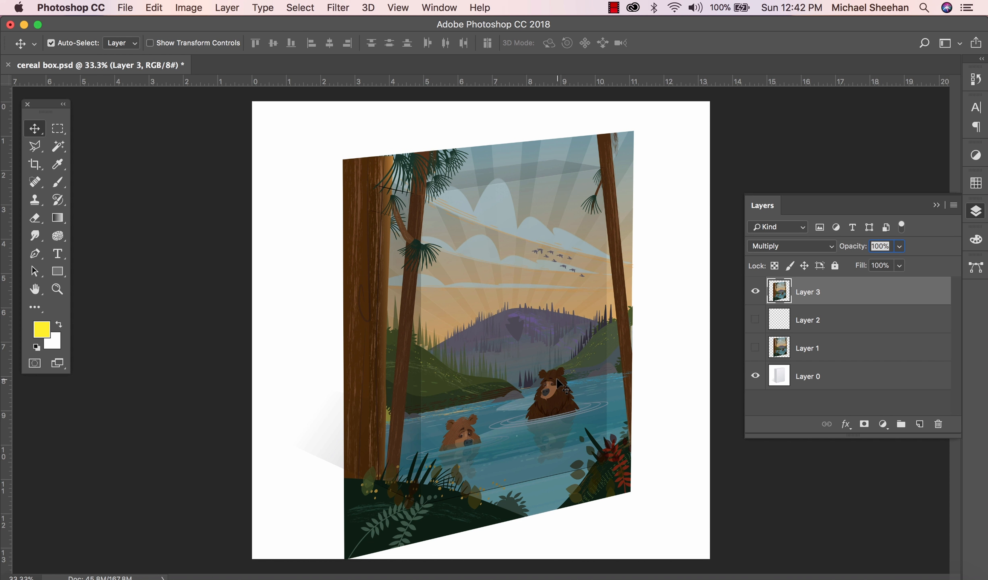
Load the saved "front" selection, invert it to delete the Layer 3 artwork outside the front face, and save the document with nothing selected.
click(307, 9)
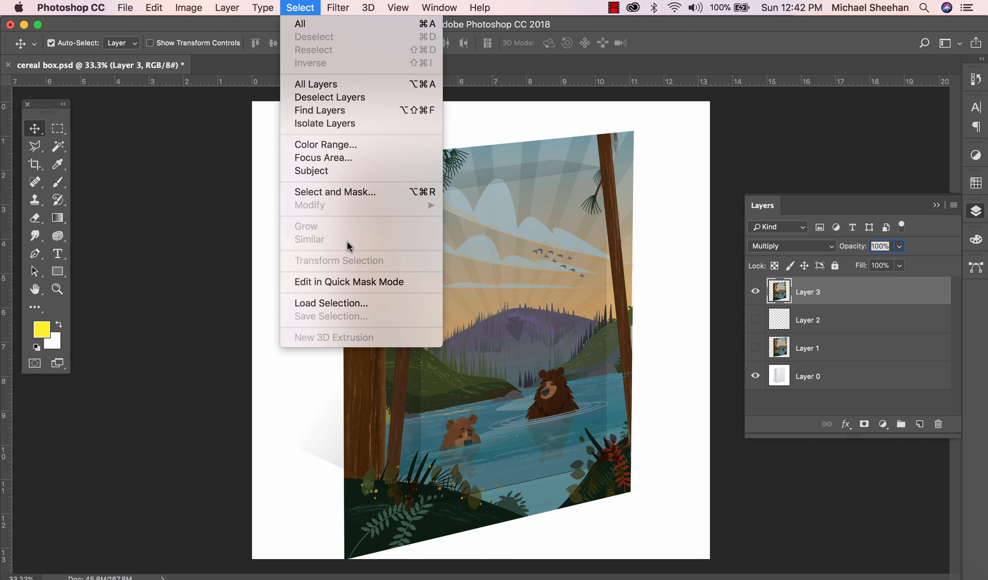
click(362, 310)
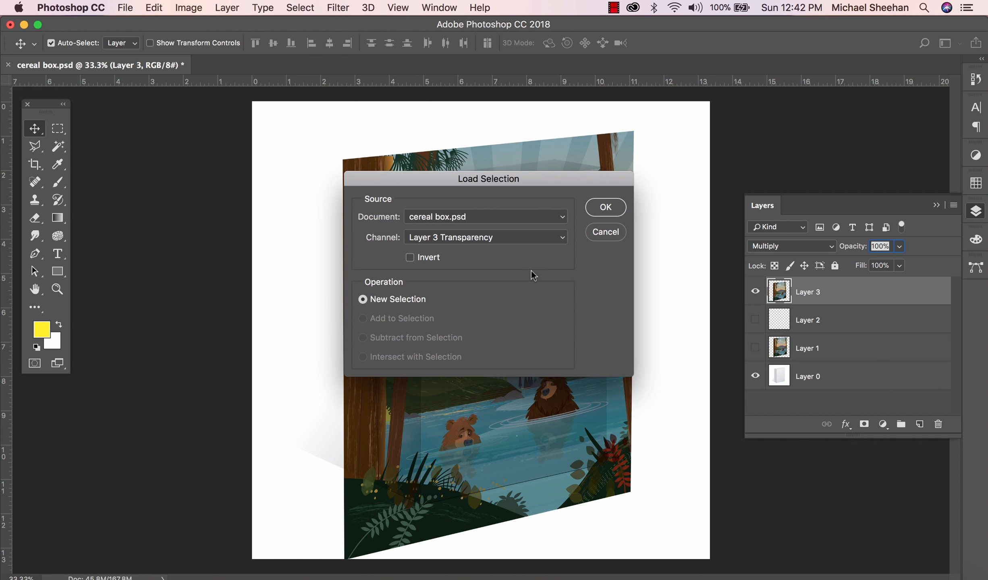
click(503, 240)
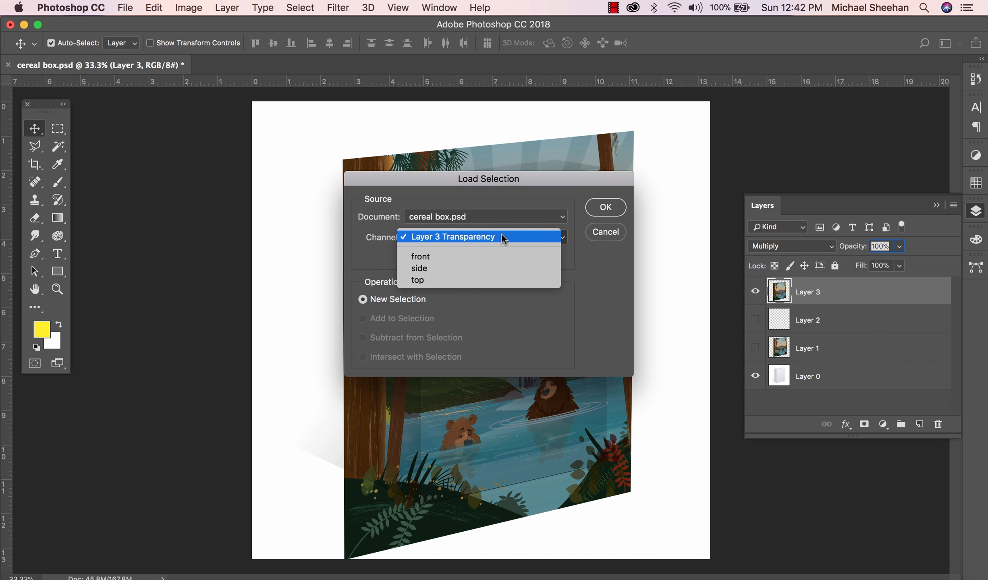
click(501, 255)
click(606, 207)
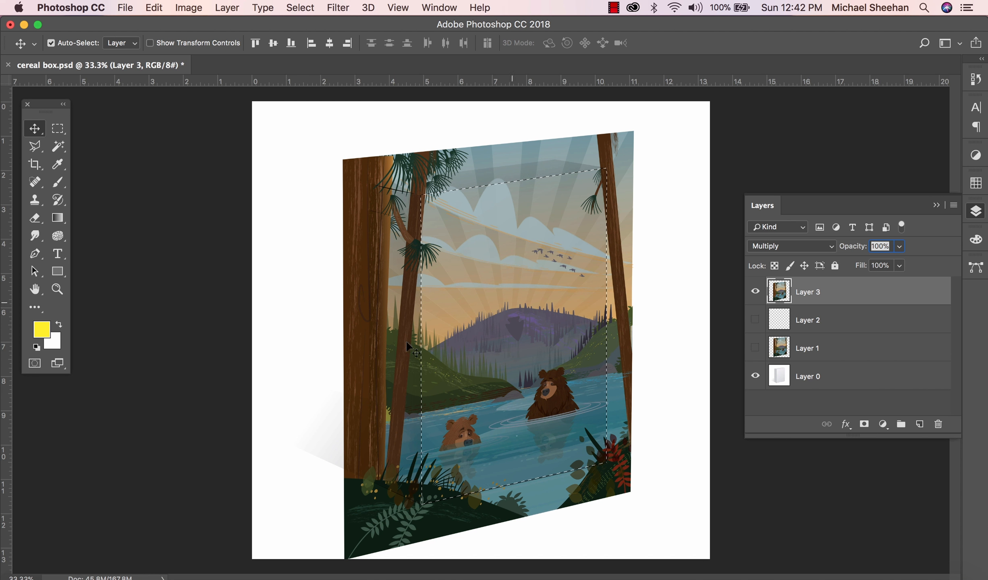
click(309, 5)
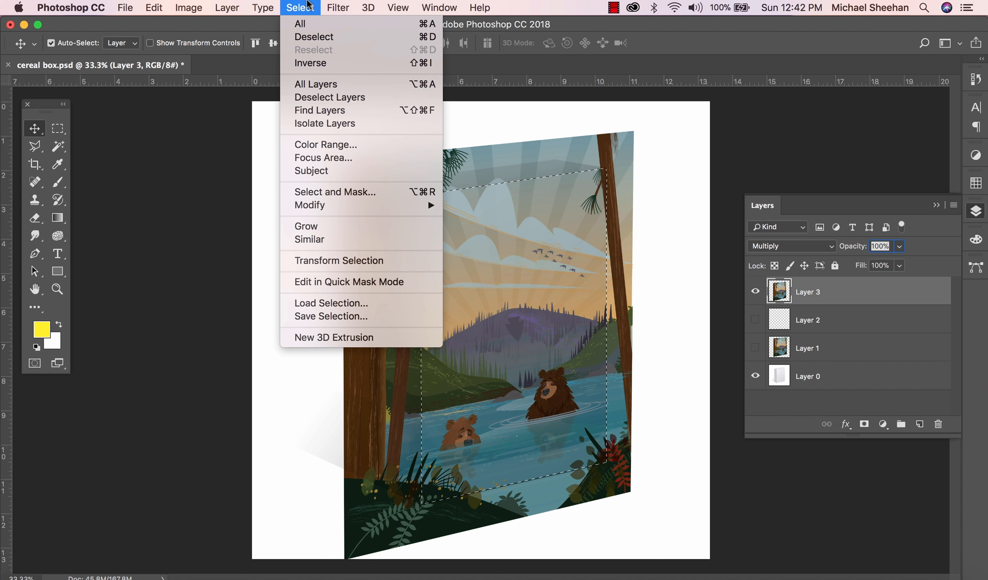
click(321, 65)
key(Delete)
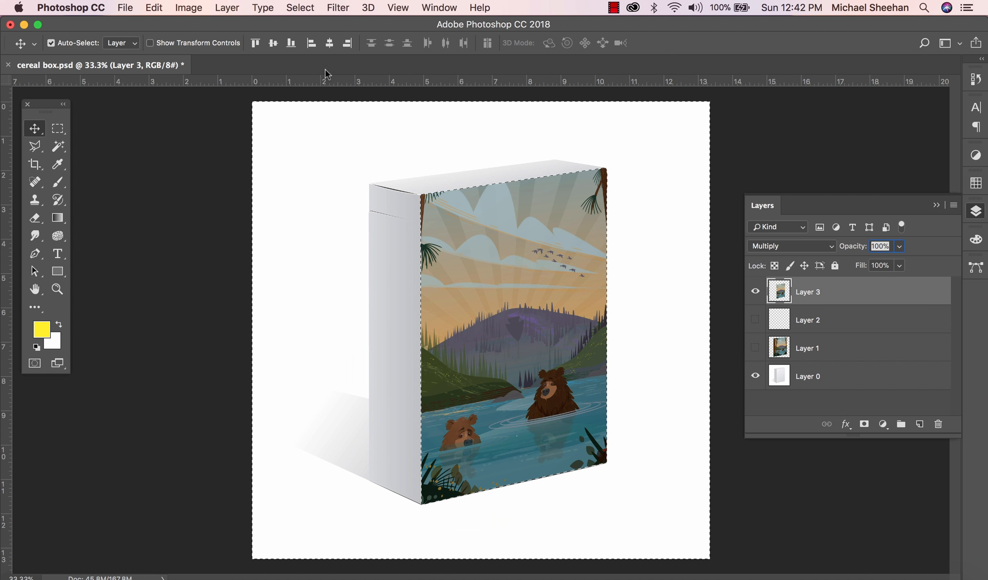
key(super+d)
key(super+s)
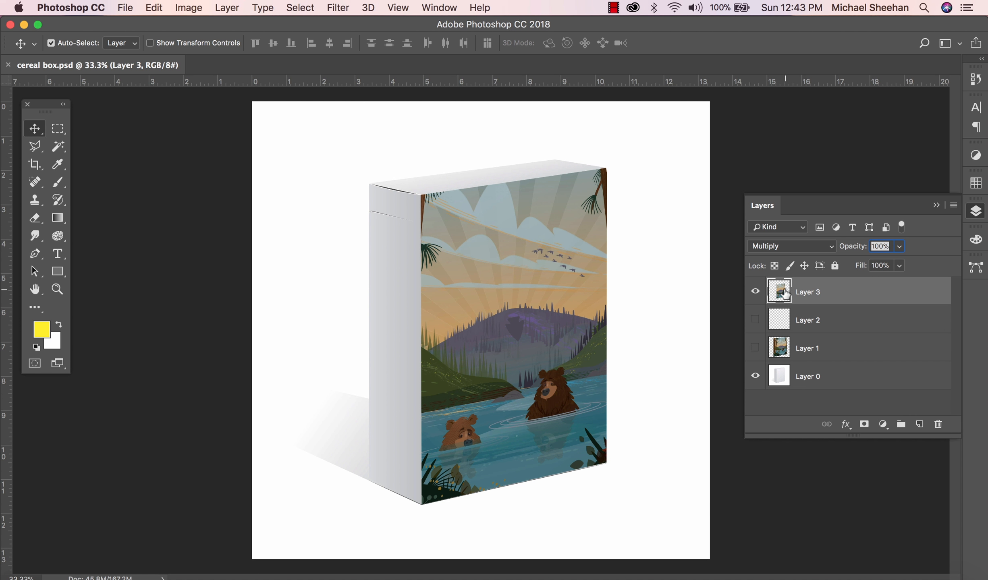
Copy the Beary Squares title layer from bears at the lake.psd into cereal box.psd and align its start with the front face's left edge.
mouse_move(373, 23)
mouse_down()
mouse_move(370, 122)
mouse_move(373, 41)
mouse_up()
click(590, 30)
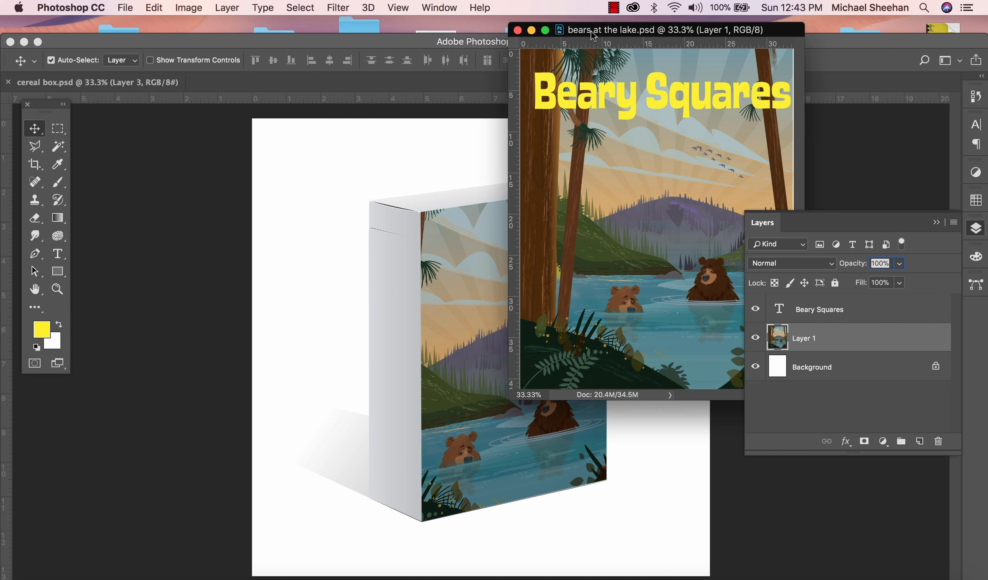
drag(608, 91, 513, 247)
drag(575, 28, 576, 25)
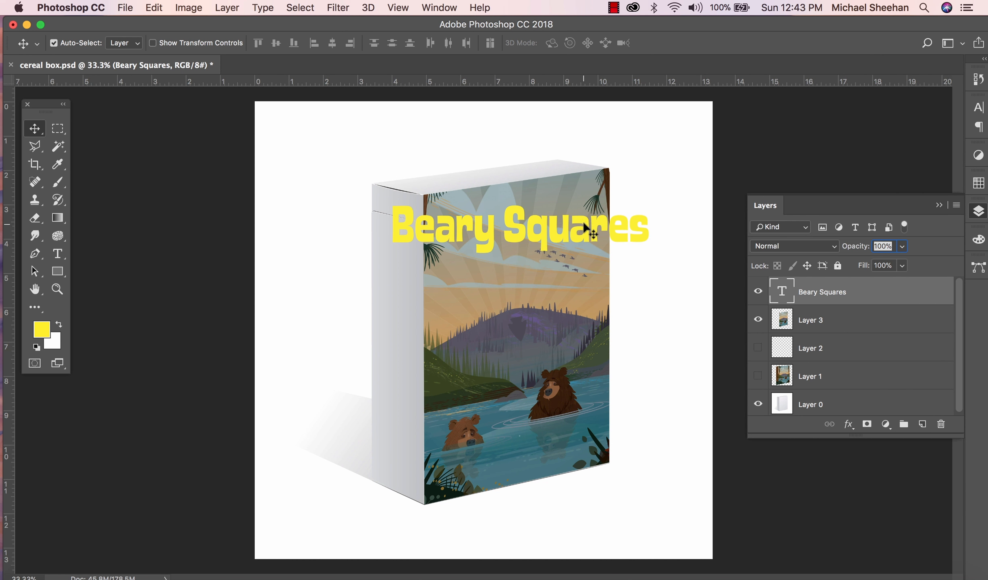
drag(582, 218, 618, 215)
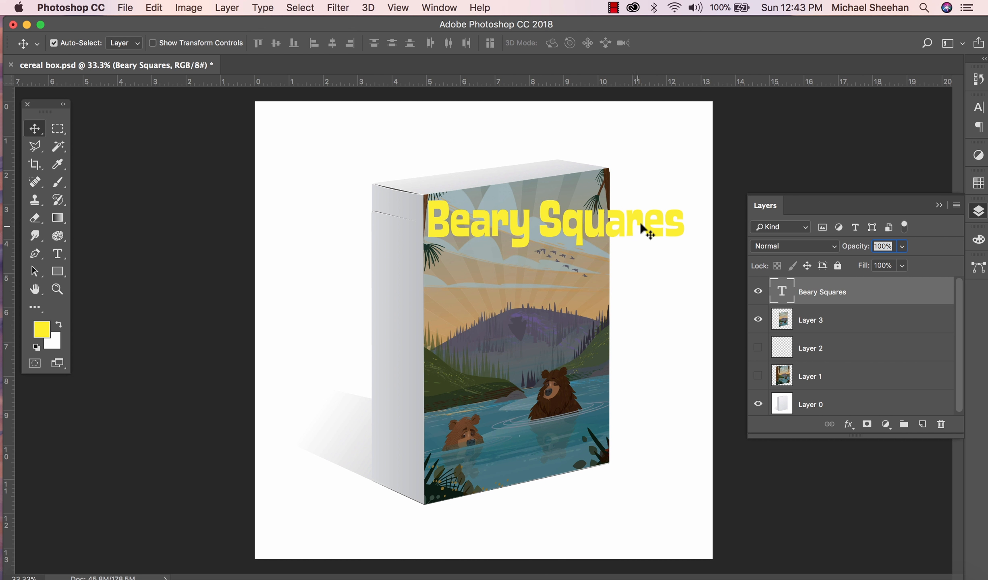
Scale the Beary Squares title proportionally to 68.41% so it fits the width of the box's front face.
key(super)
key(super+t)
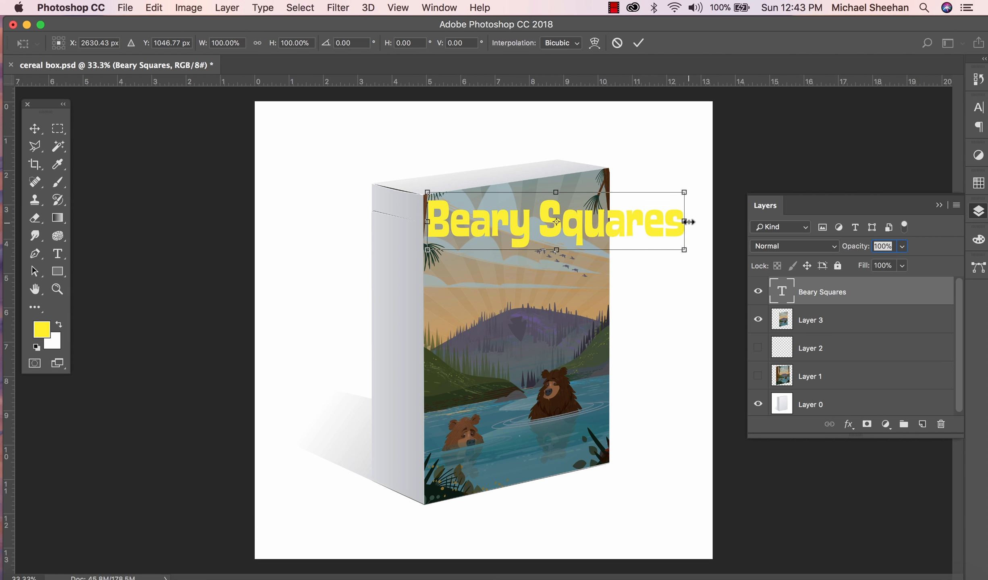
drag(680, 192, 589, 227)
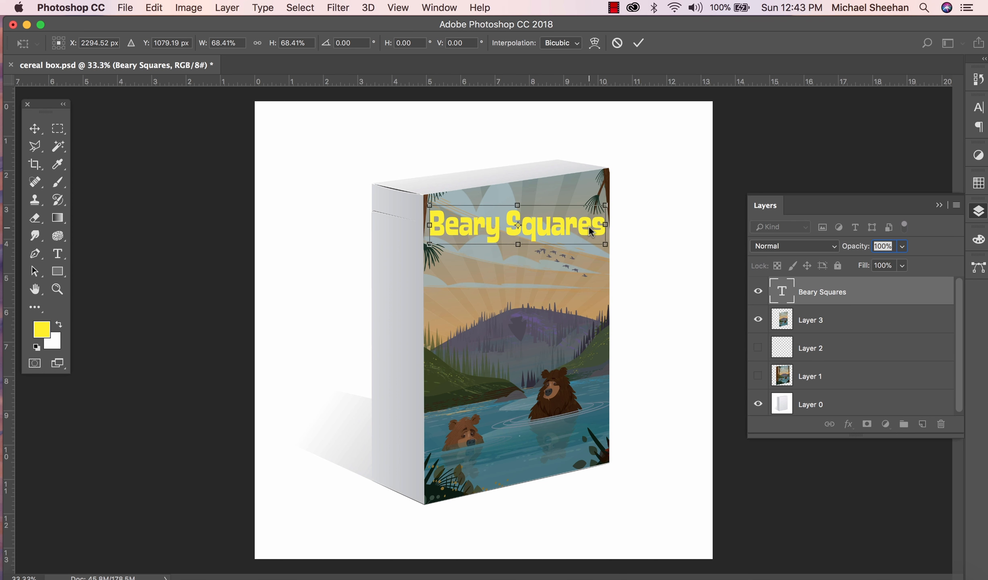
key(Return)
click(157, 8)
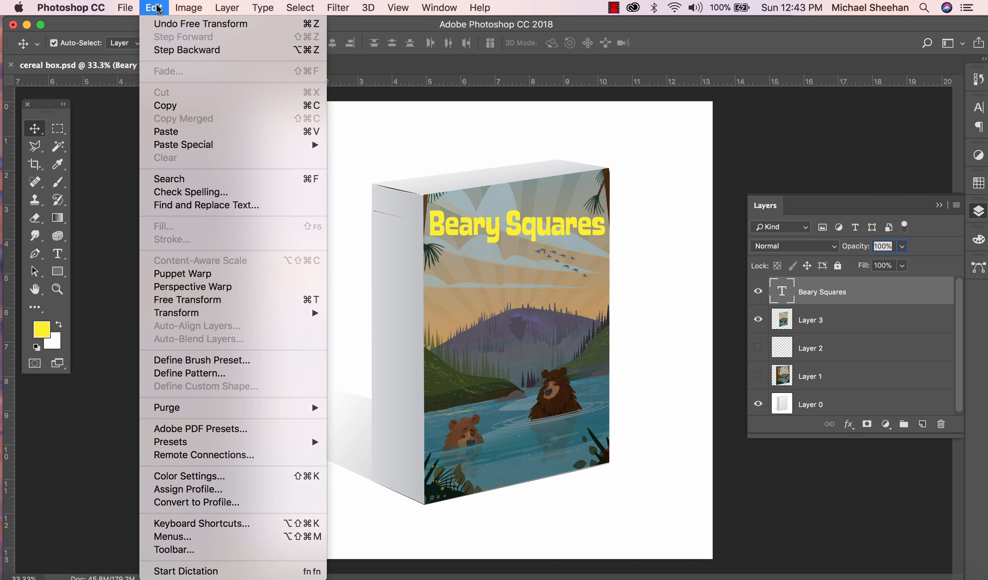
mouse_move(189, 316)
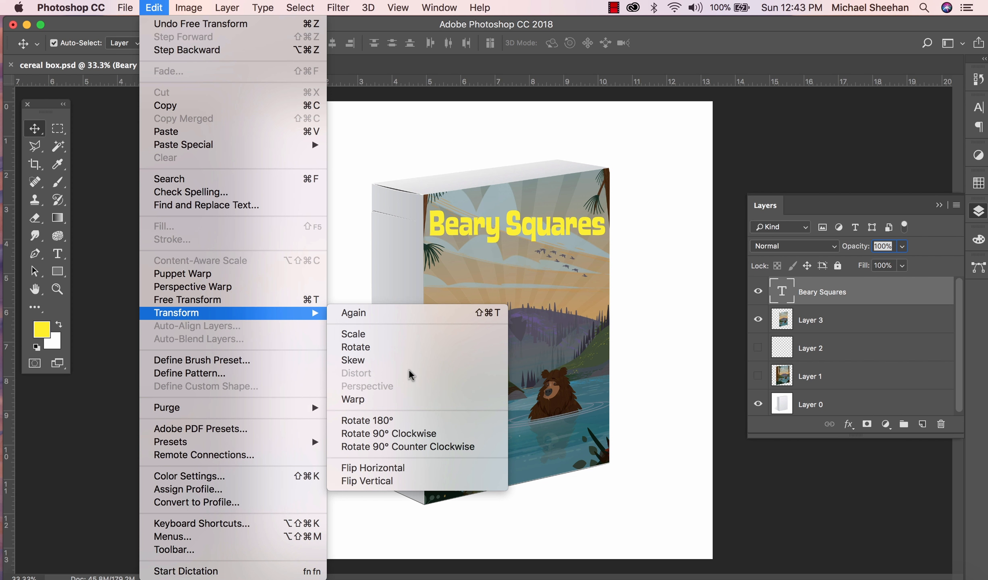
click(390, 360)
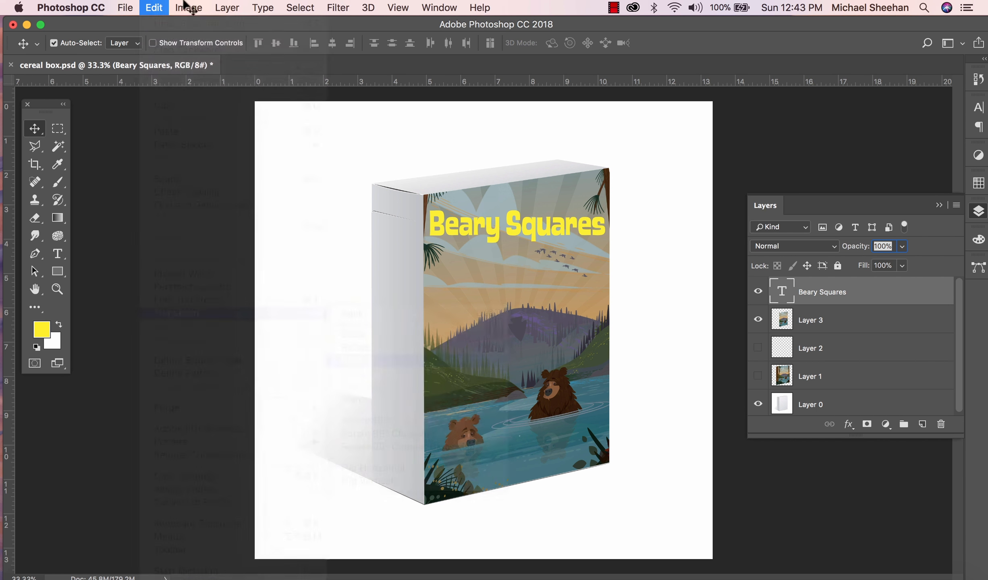
click(155, 8)
click(563, 225)
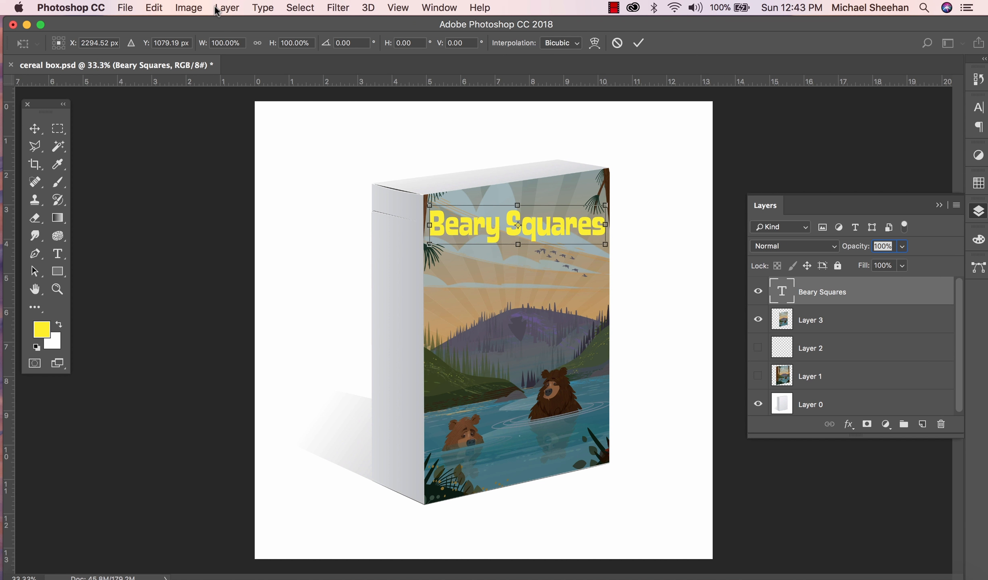
click(253, 9)
click(253, 9)
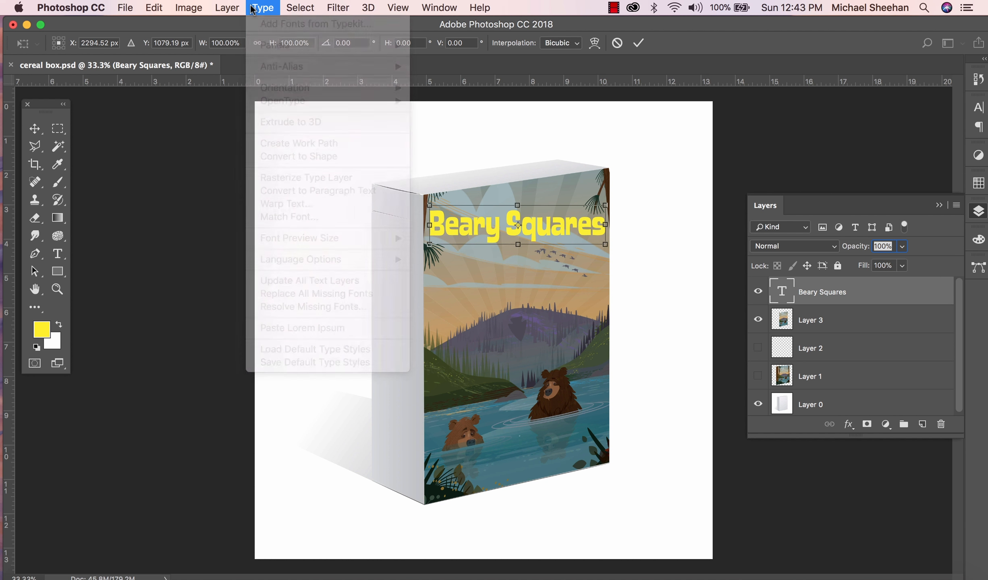
click(226, 9)
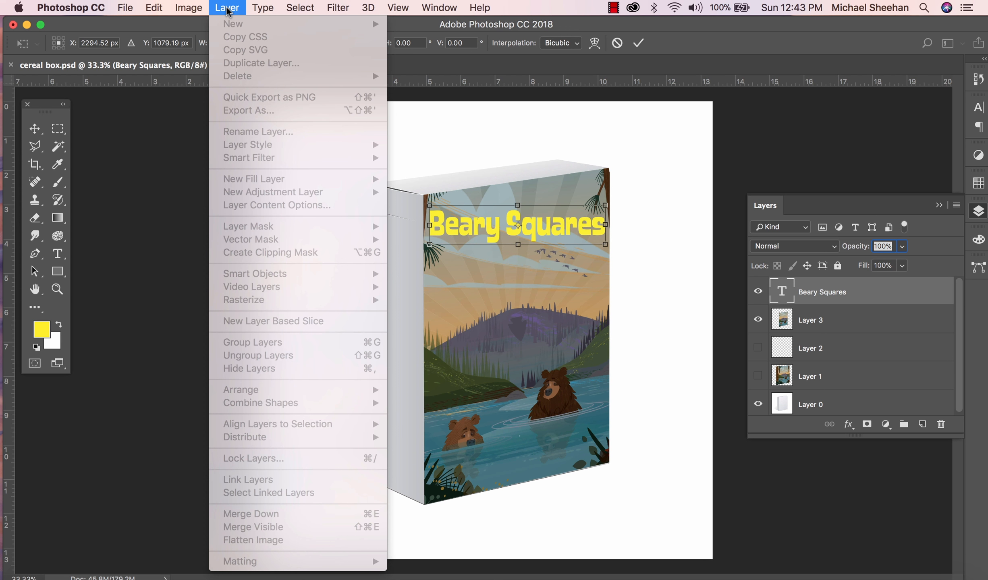
click(227, 9)
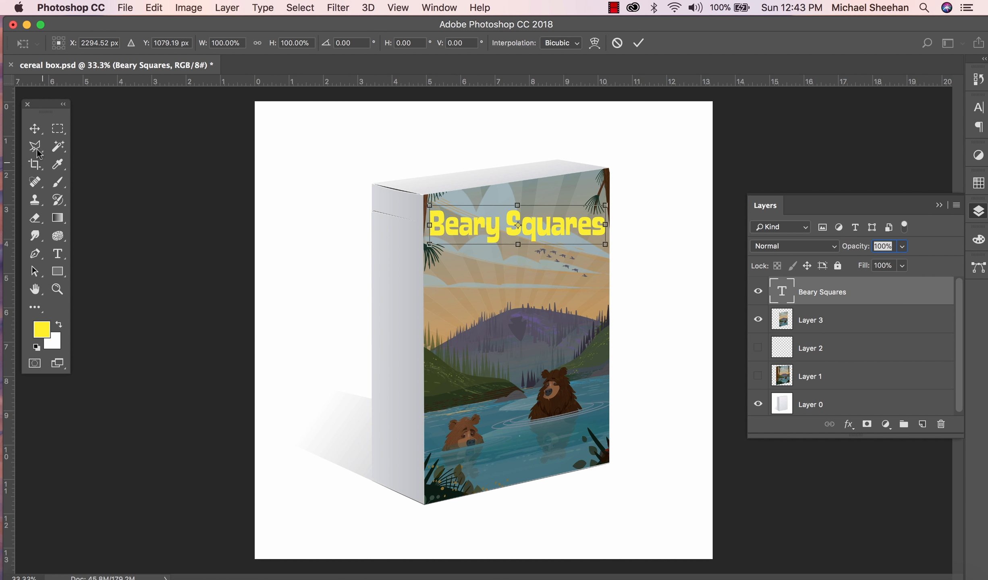
click(35, 129)
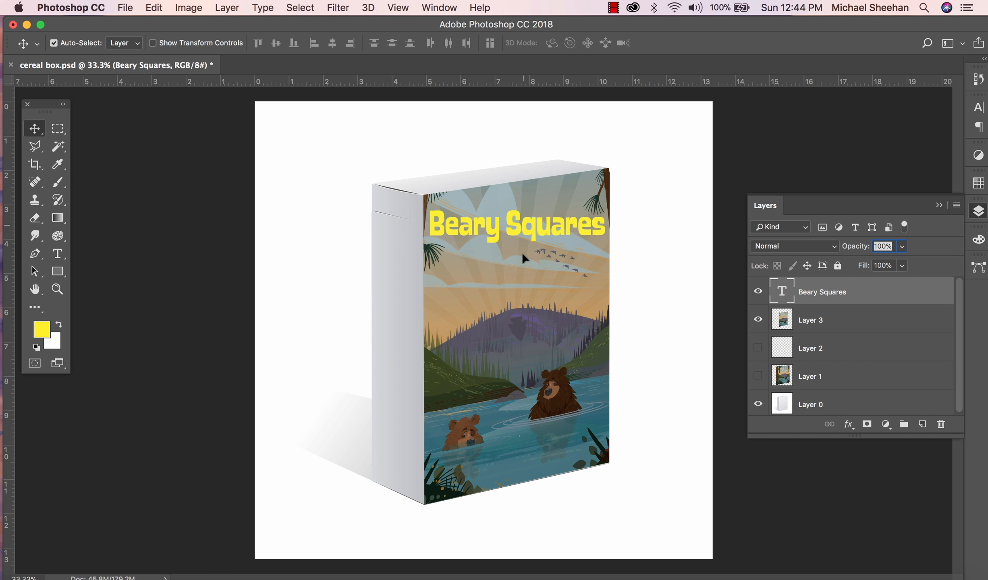
Rasterize the Beary Squares type layer and nudge the title slightly up and to the right on the front face.
drag(523, 231, 526, 228)
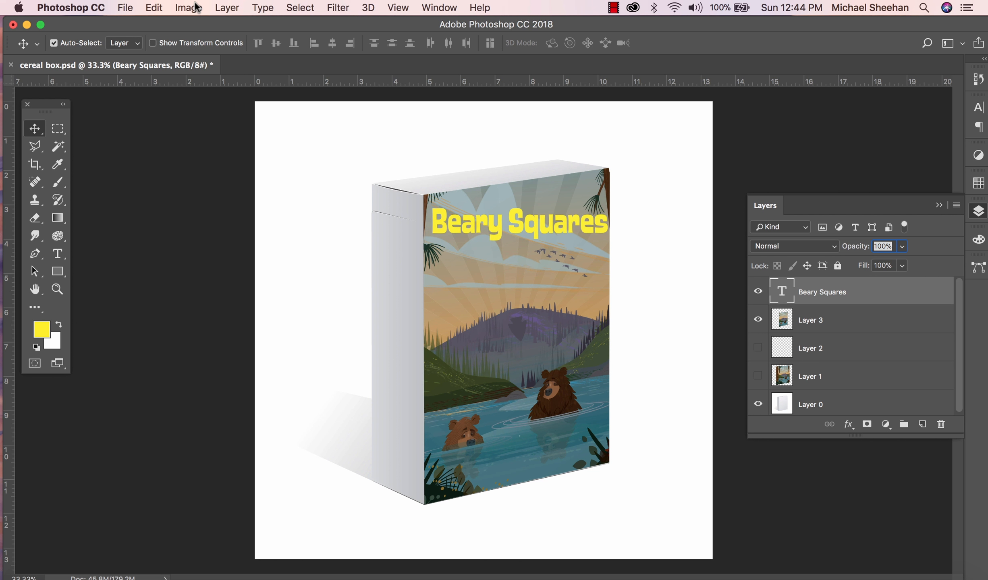
click(270, 10)
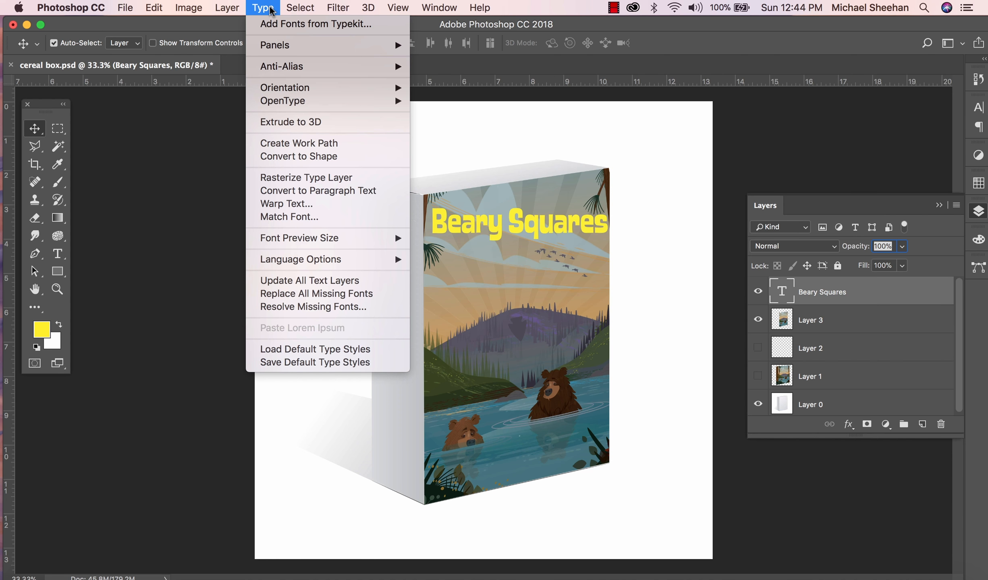
click(342, 177)
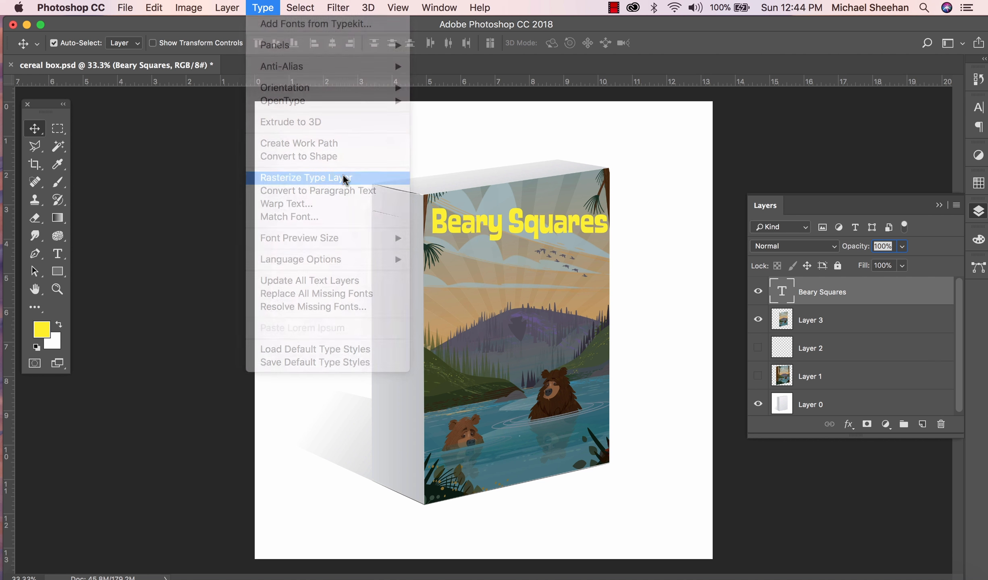
drag(570, 222, 571, 218)
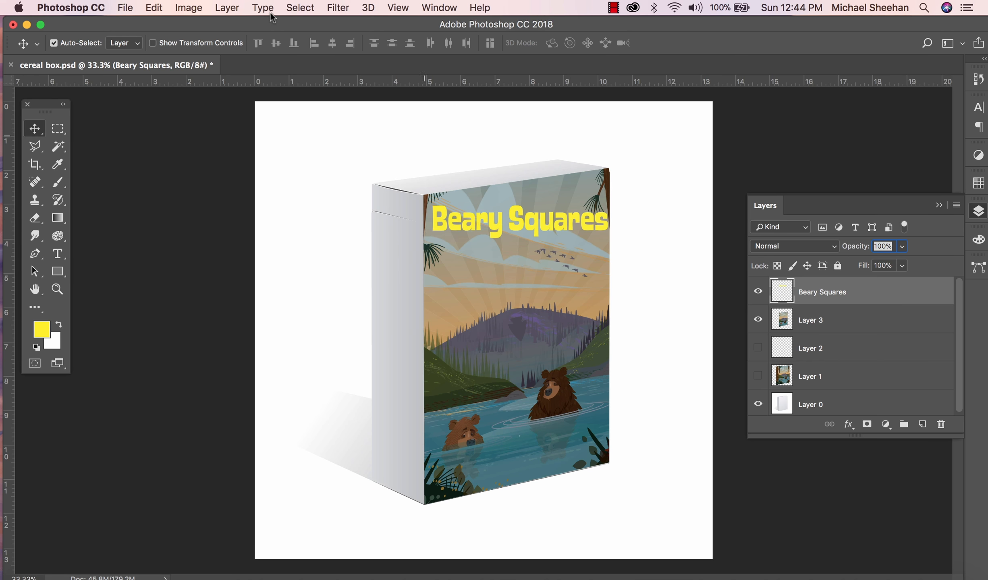
Distort the Beary Squares title so its right end slants upward to match the front face's perspective, and save the document.
click(156, 7)
mouse_move(204, 313)
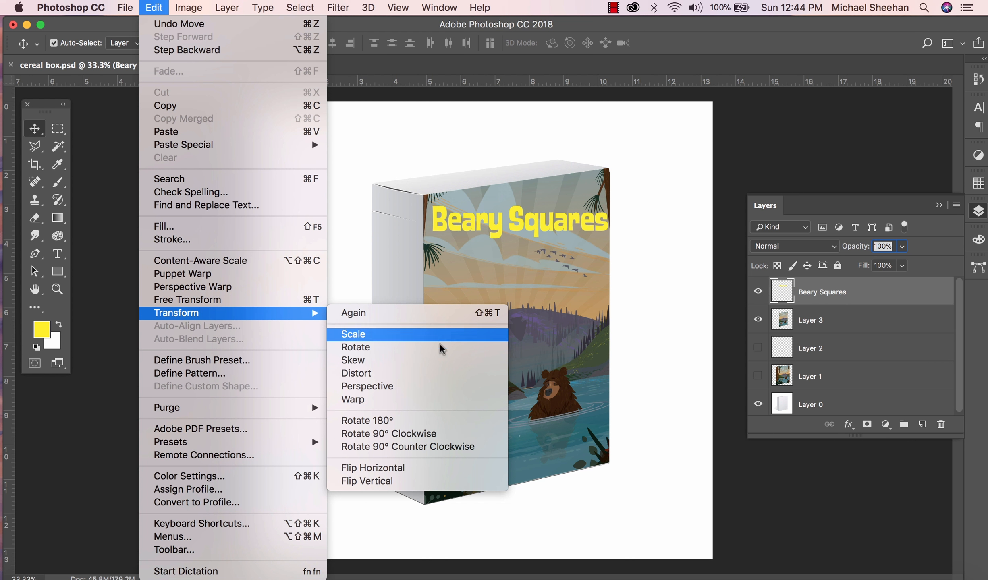
click(439, 373)
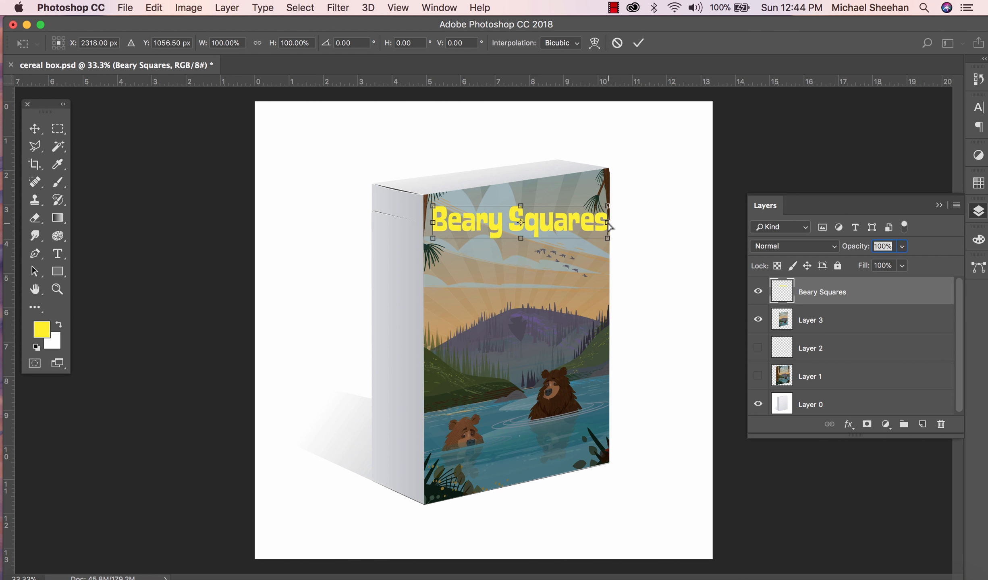
drag(608, 227, 600, 199)
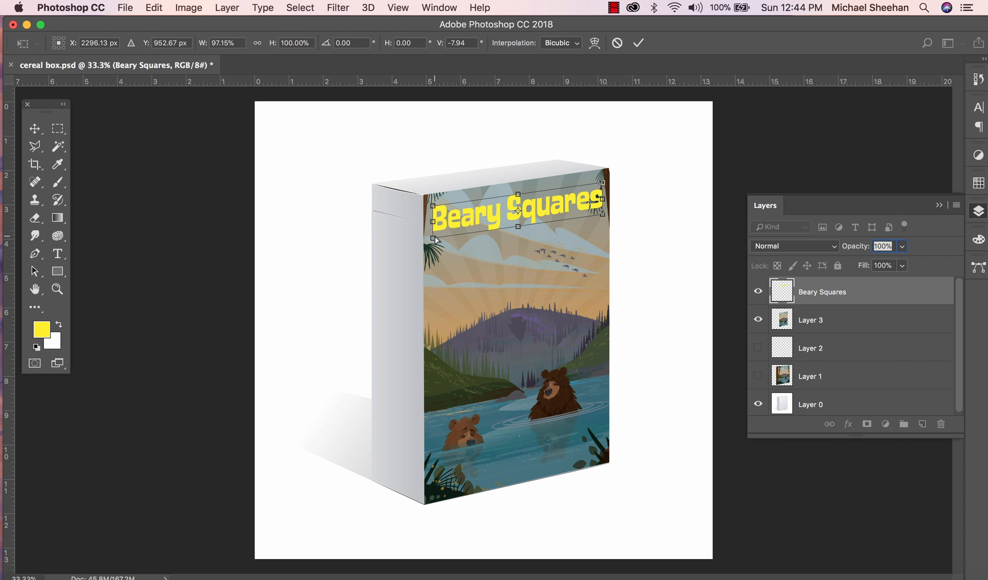
drag(434, 244, 434, 247)
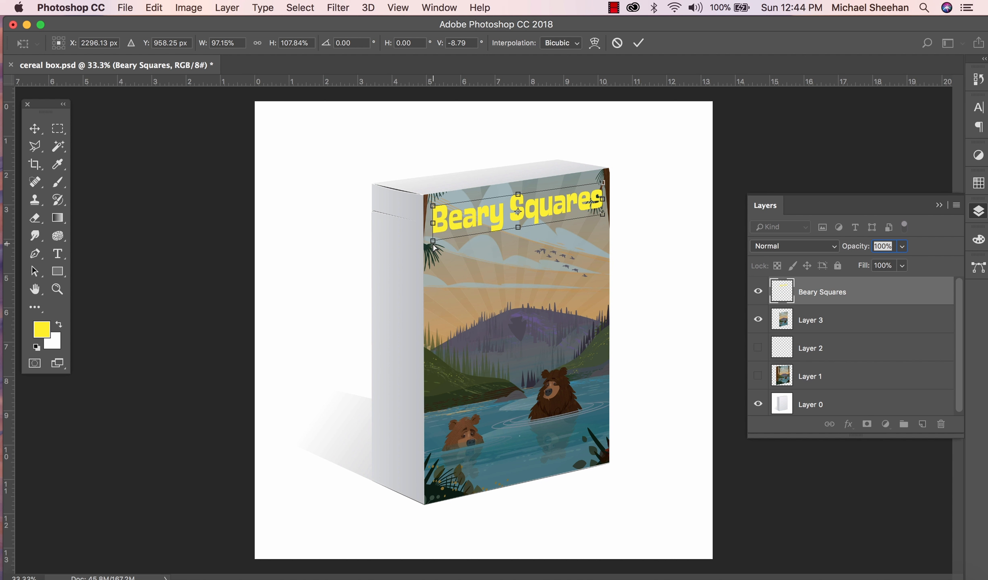
key(Return)
drag(572, 195, 572, 196)
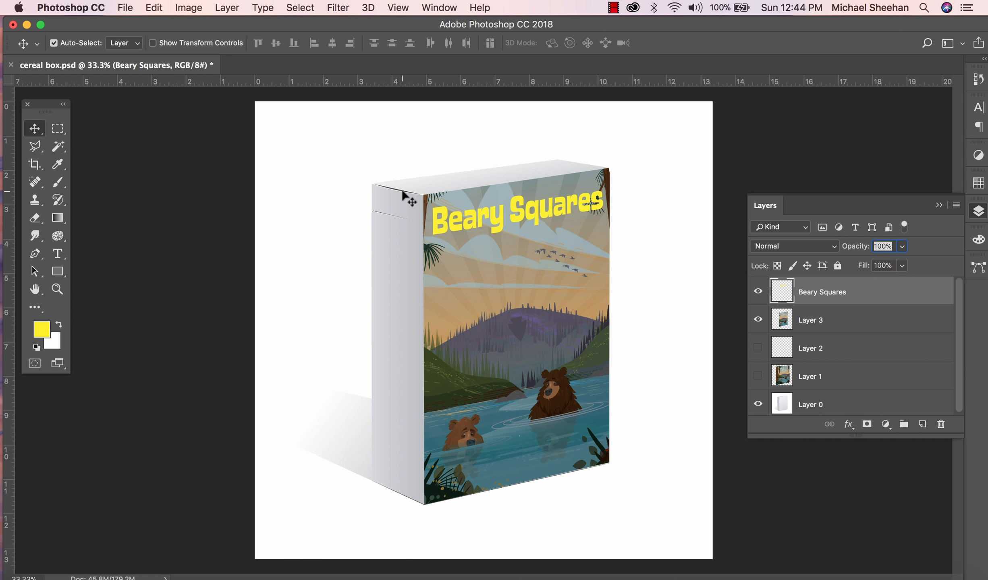
key(super)
key(super+s)
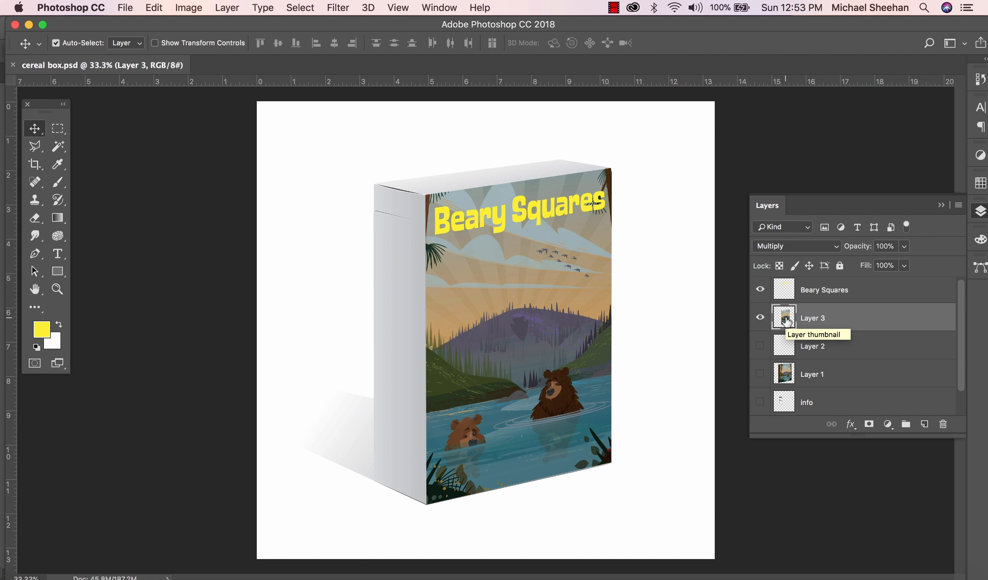
Raise the saturation of the Layer 3 bear artwork to +22 with a Hue/Saturation adjustment.
key(super+u)
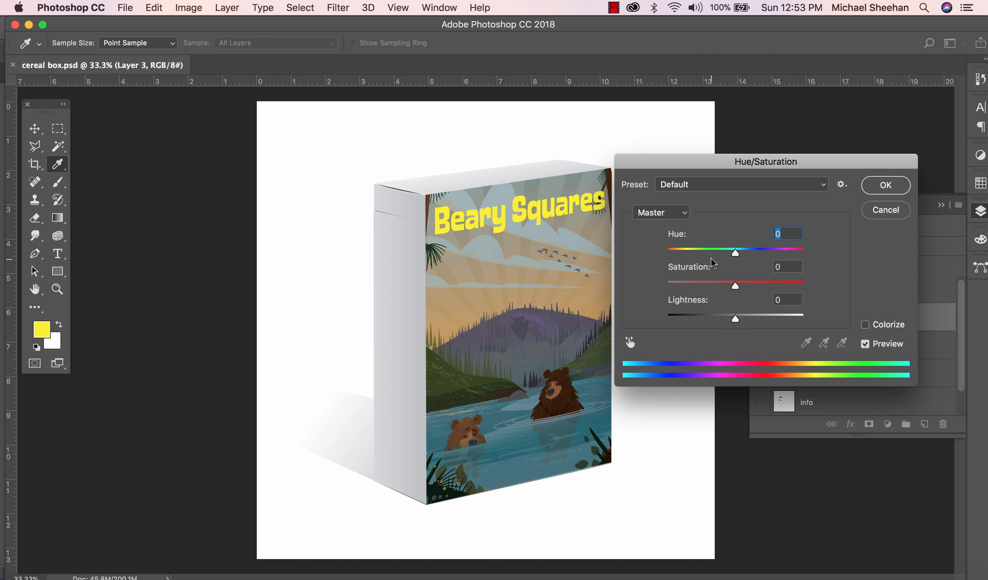
drag(697, 163, 735, 130)
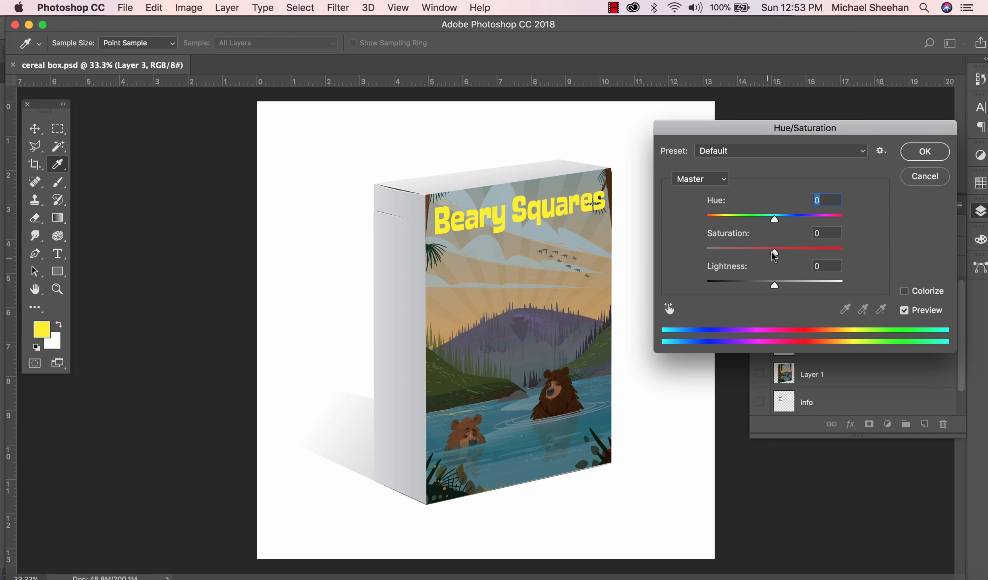
drag(775, 253, 794, 257)
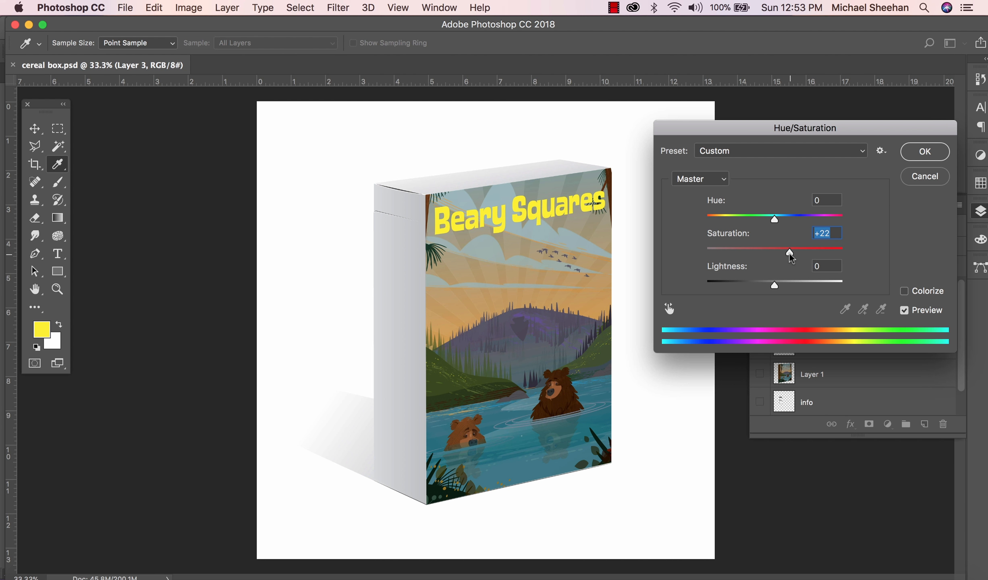
click(917, 155)
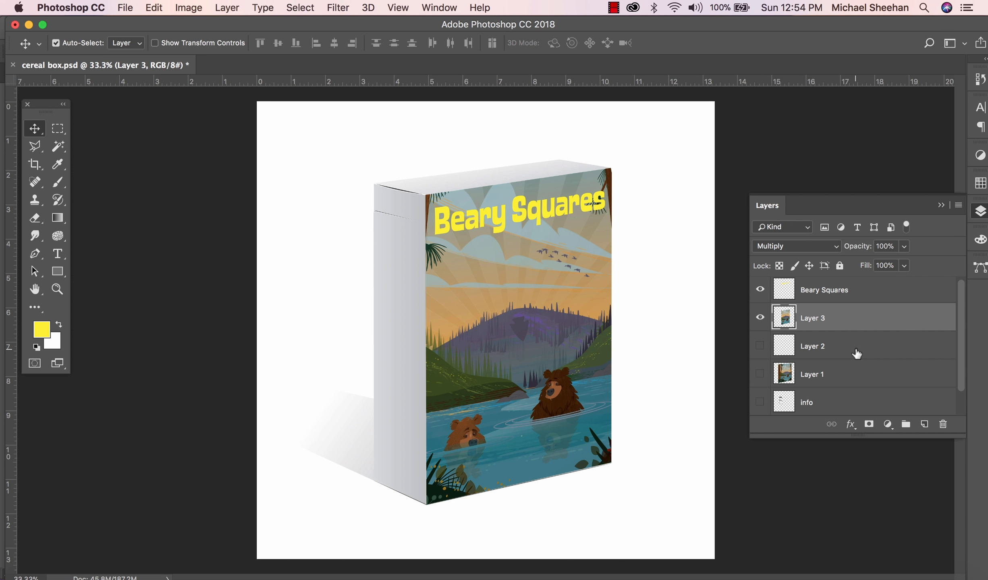
Create a new layer directly above Layer 2 and name it "side".
click(869, 347)
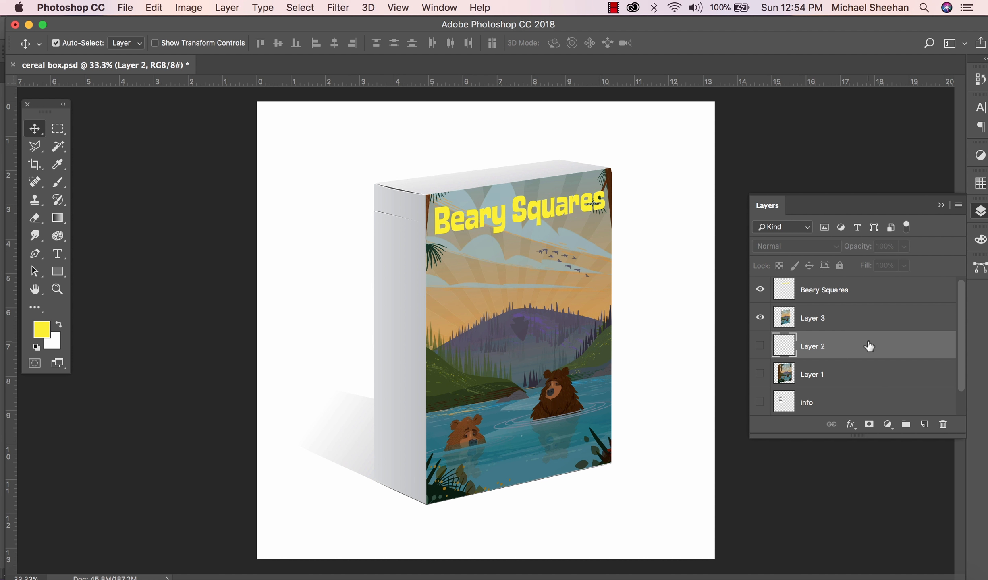
click(924, 425)
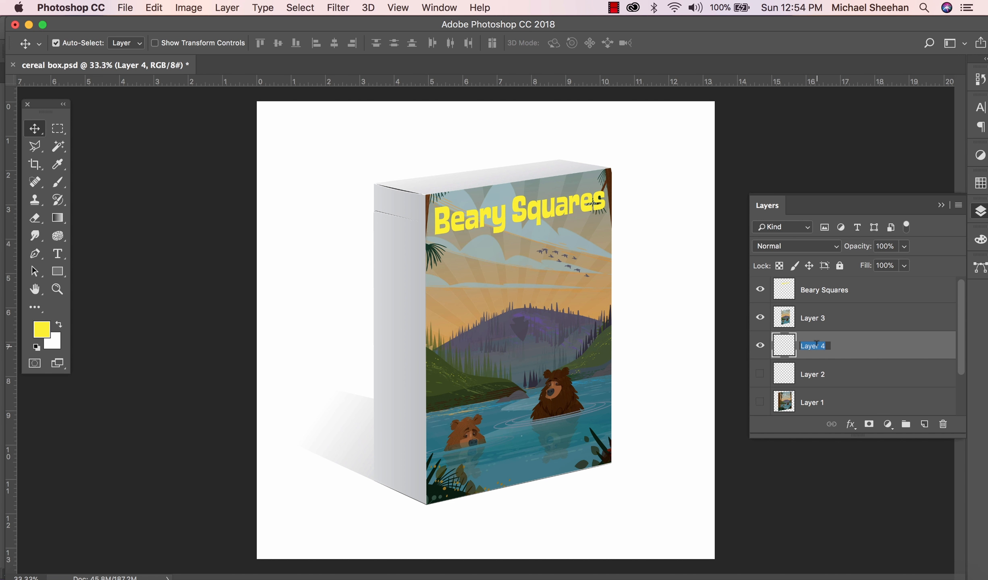
text(side)
key(Return)
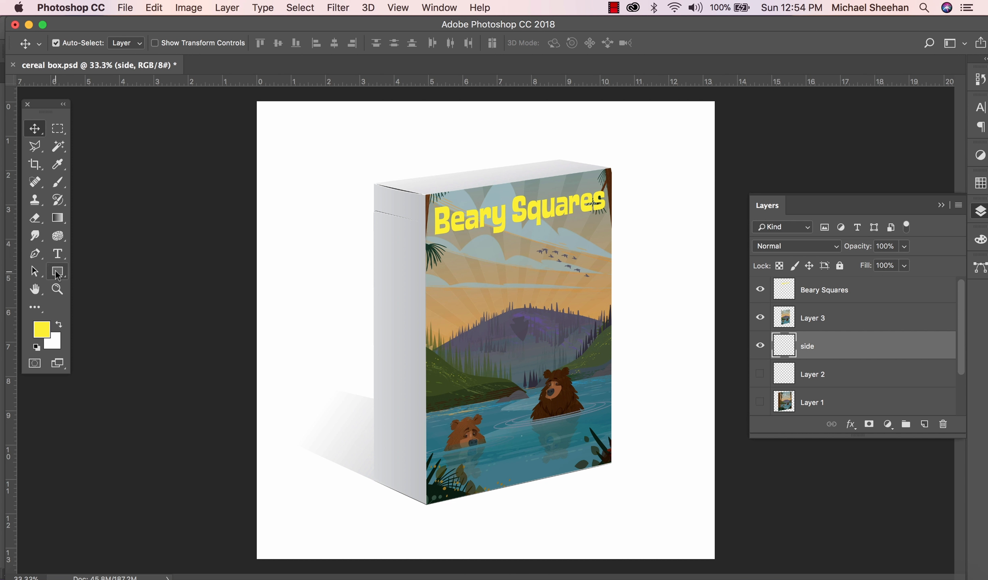
Fill the saved "side" selection with blue sampled from the lake water, deselect, and set the side layer's blend mode to Multiply.
click(59, 168)
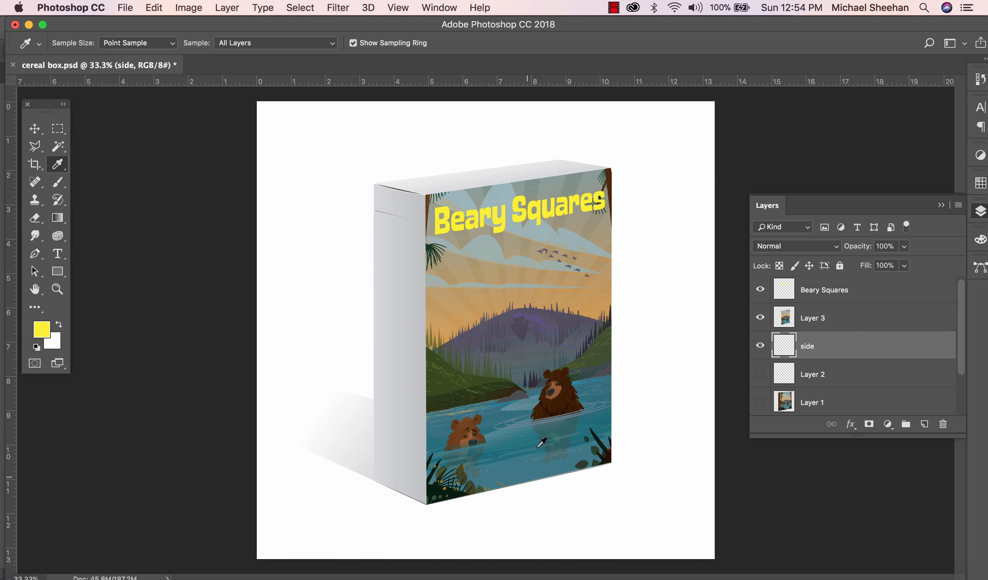
click(439, 430)
click(298, 7)
click(337, 301)
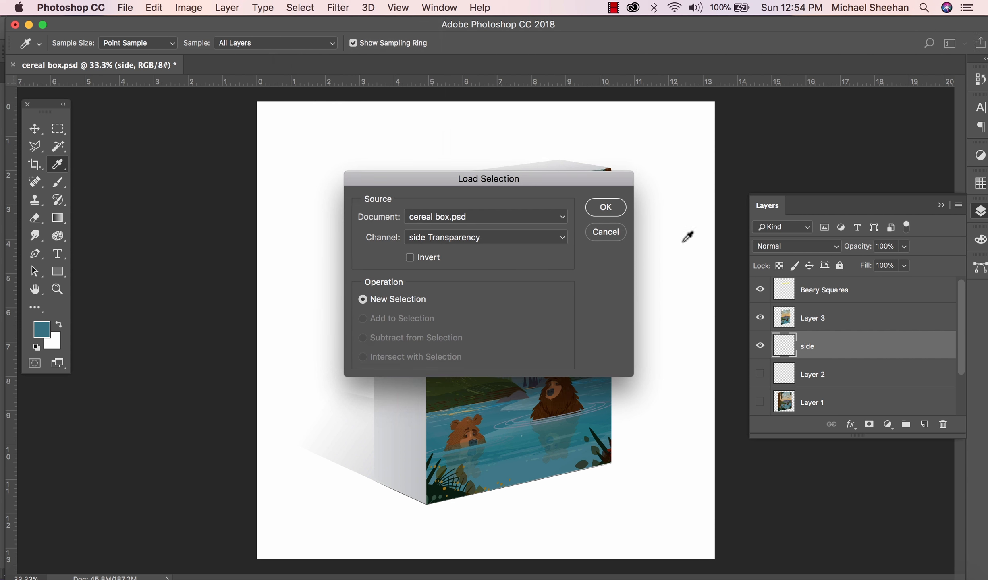
click(468, 237)
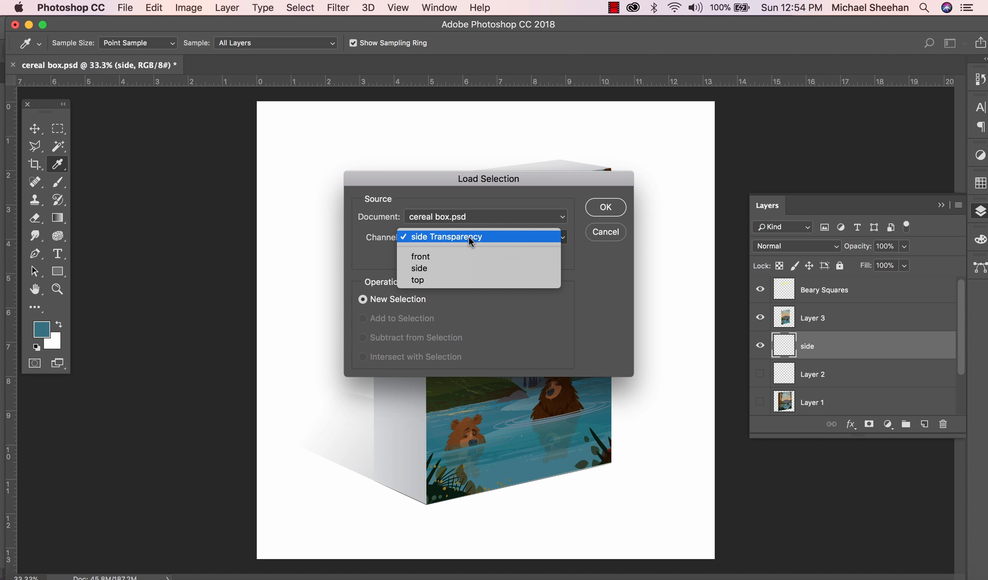
click(474, 268)
click(609, 208)
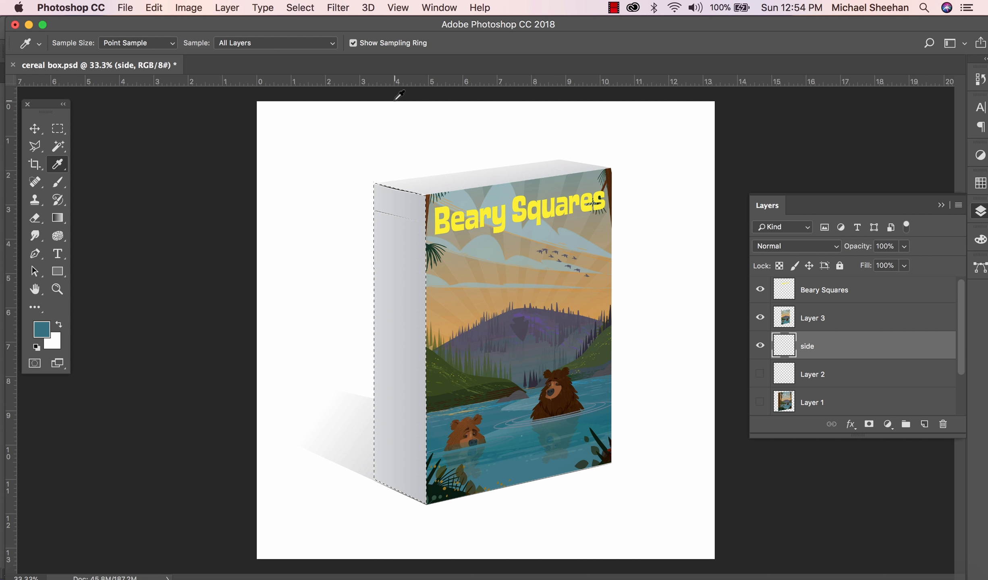
key(alt+BackSpace)
key(ctrl+d)
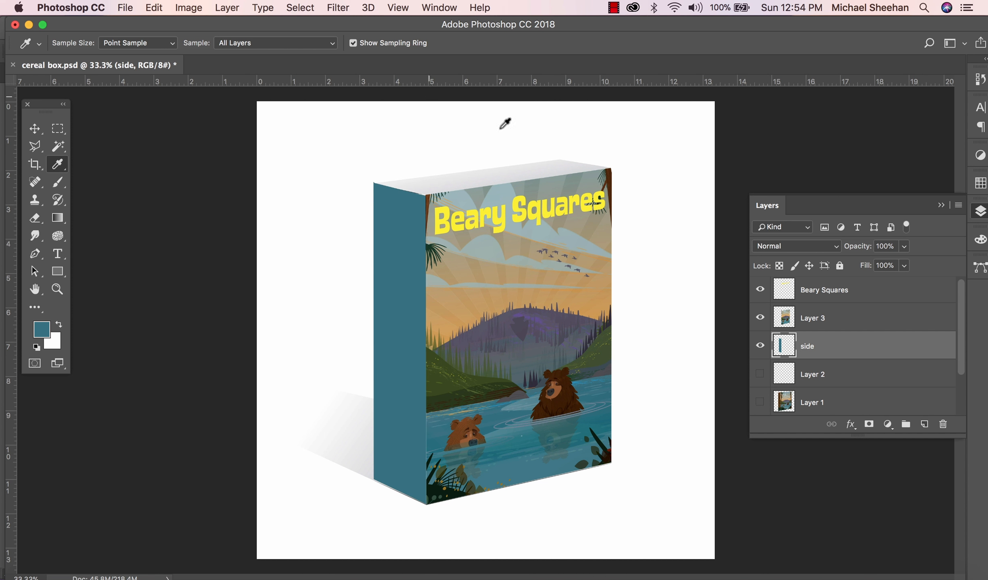
click(804, 250)
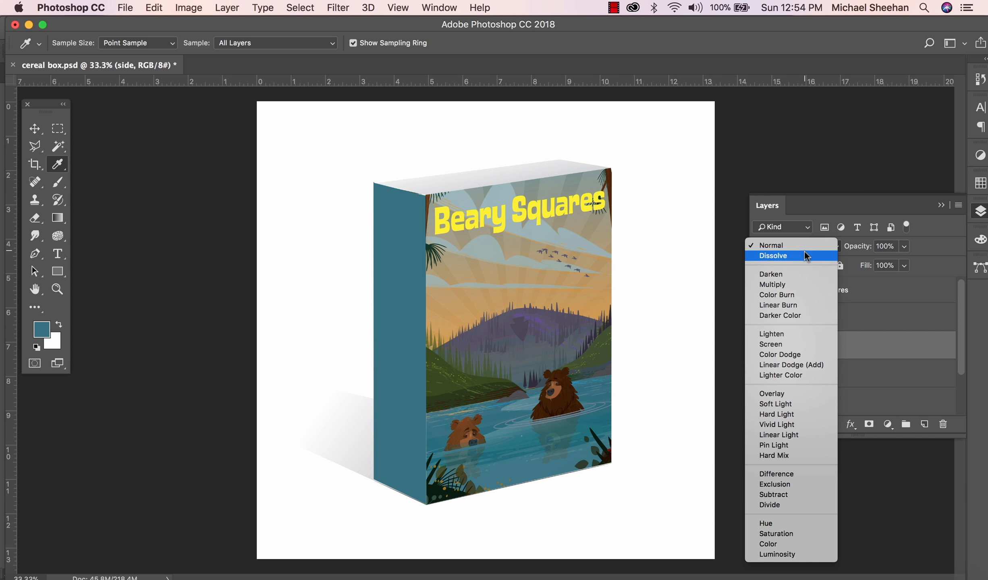
click(806, 282)
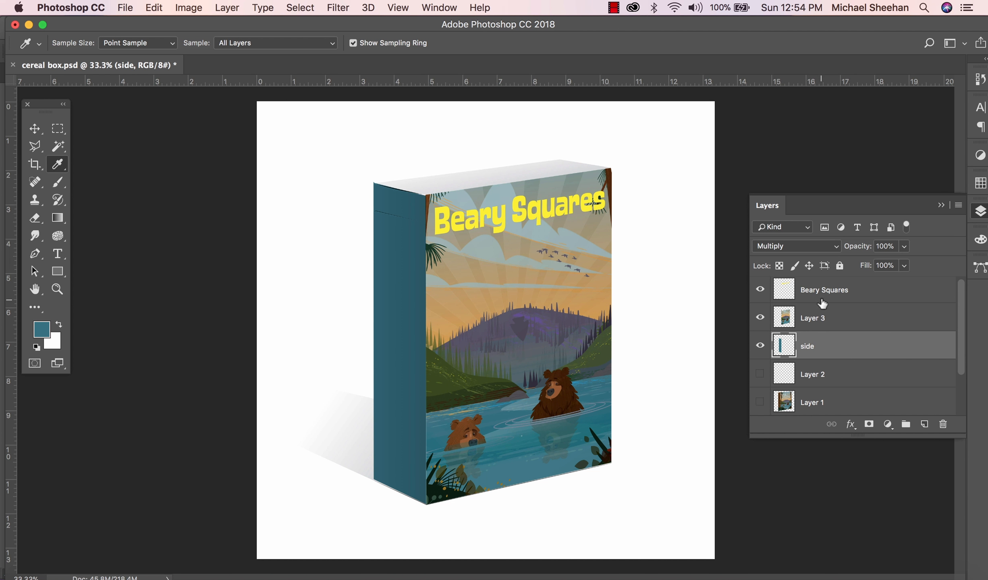
Create a new layer directly above the side layer and name it "top".
click(924, 424)
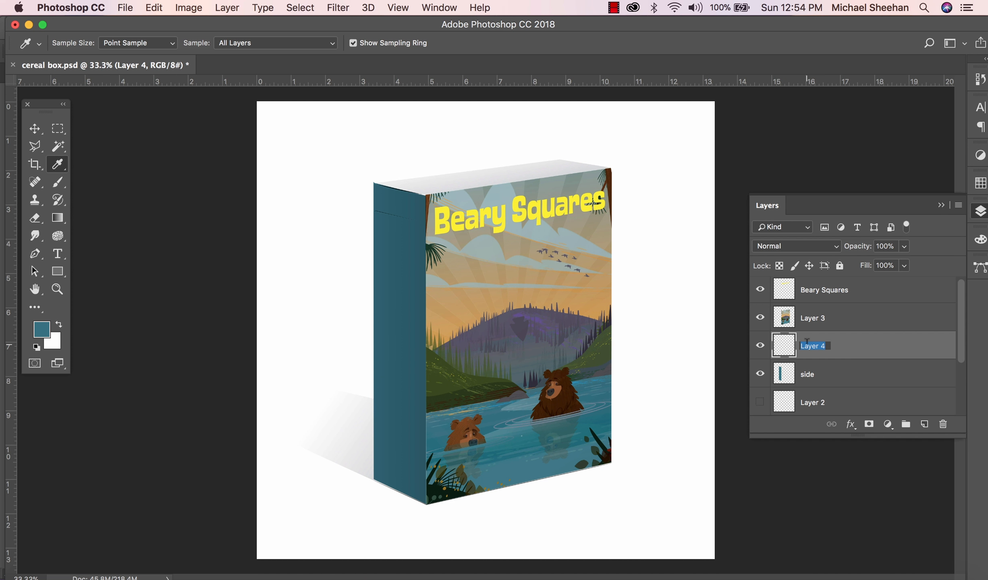
text(top)
key(Return)
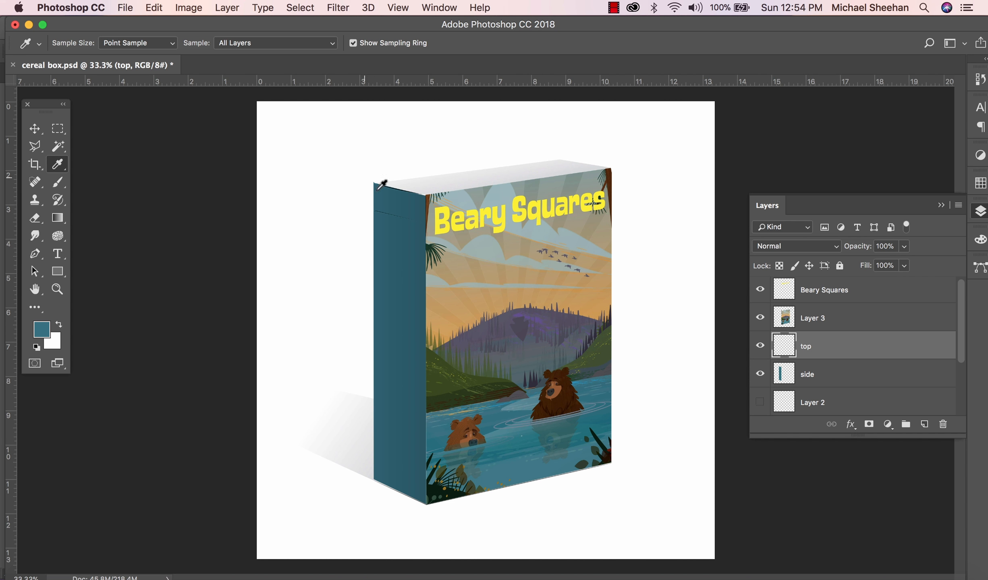
Fill the saved "top" selection on the top layer with yellow sampled from the Beary Squares title, and deselect.
click(519, 204)
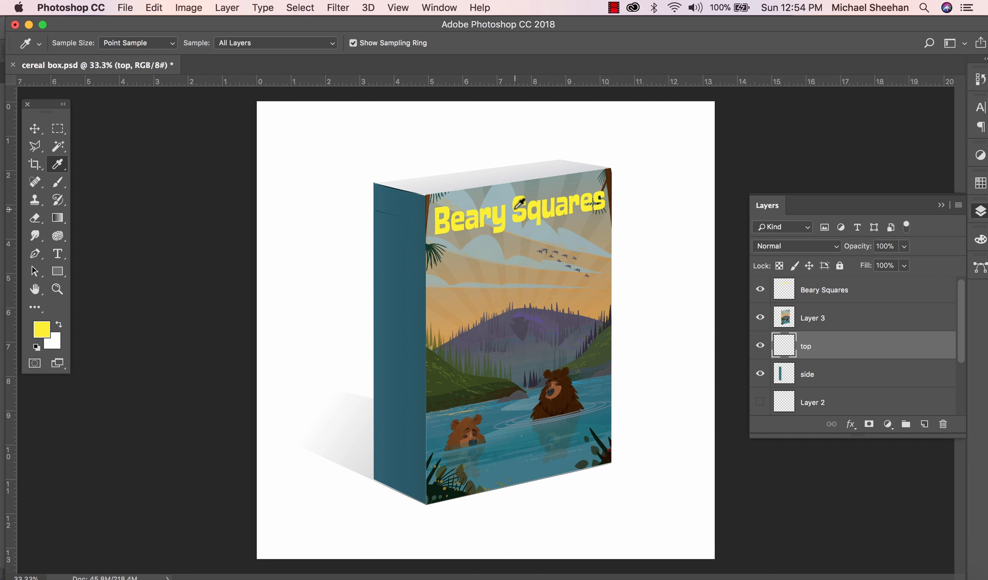
click(299, 8)
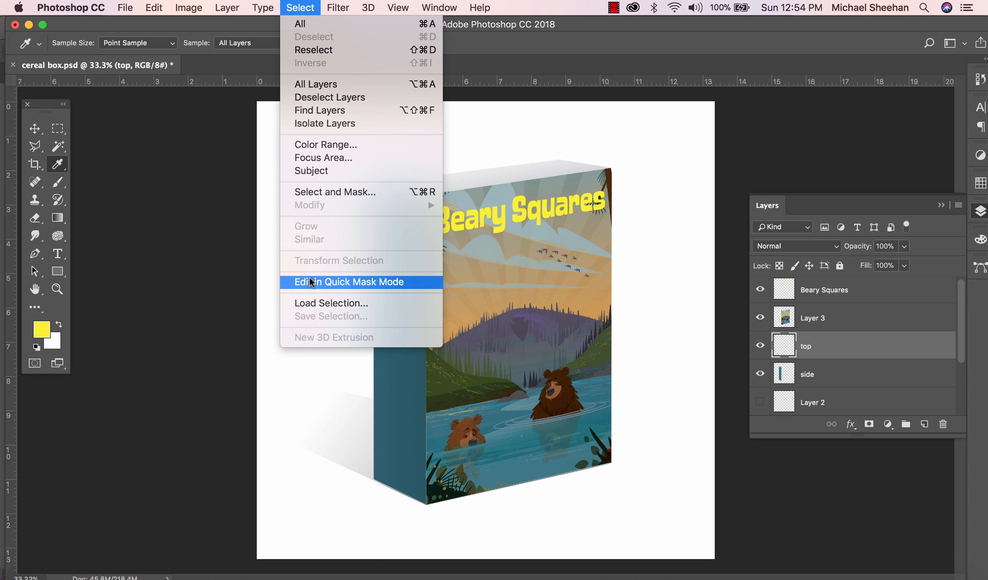
click(336, 302)
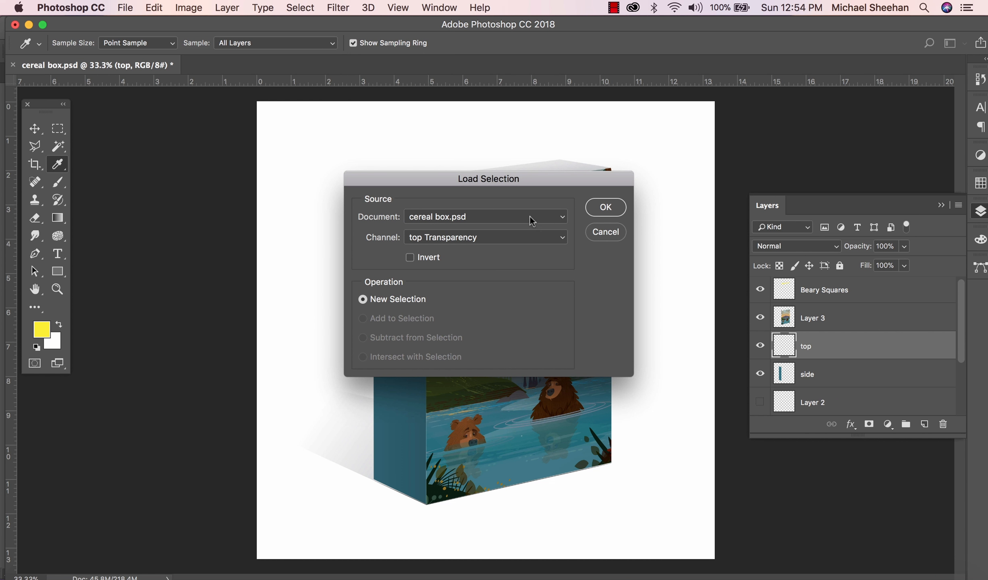
click(511, 238)
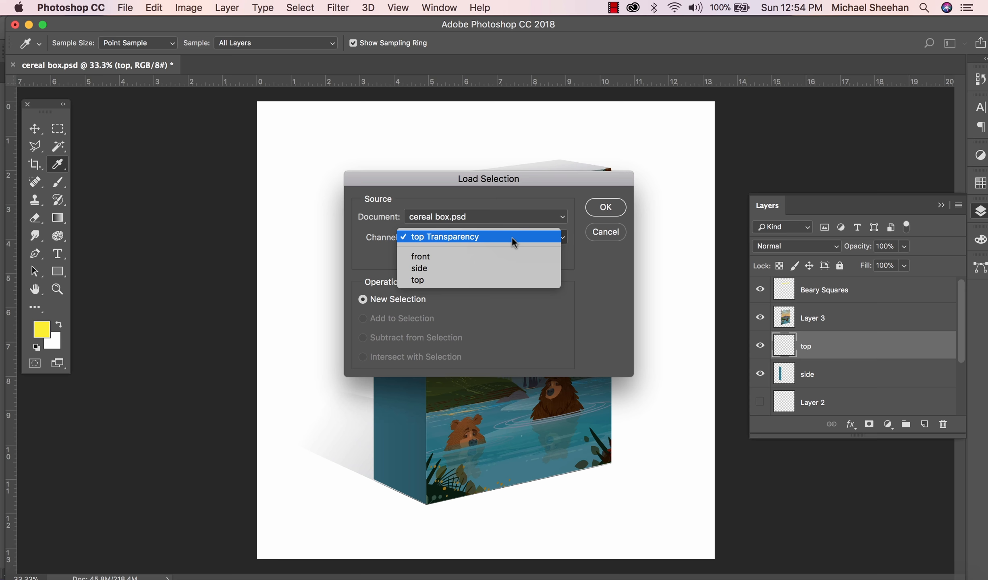
click(510, 278)
click(606, 207)
key(alt+BackSpace)
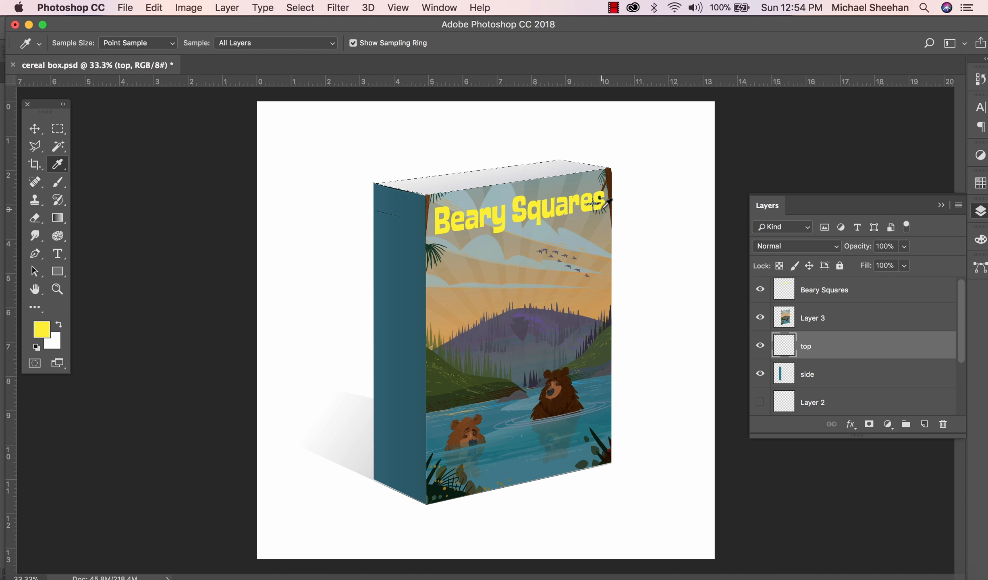
key(super+d)
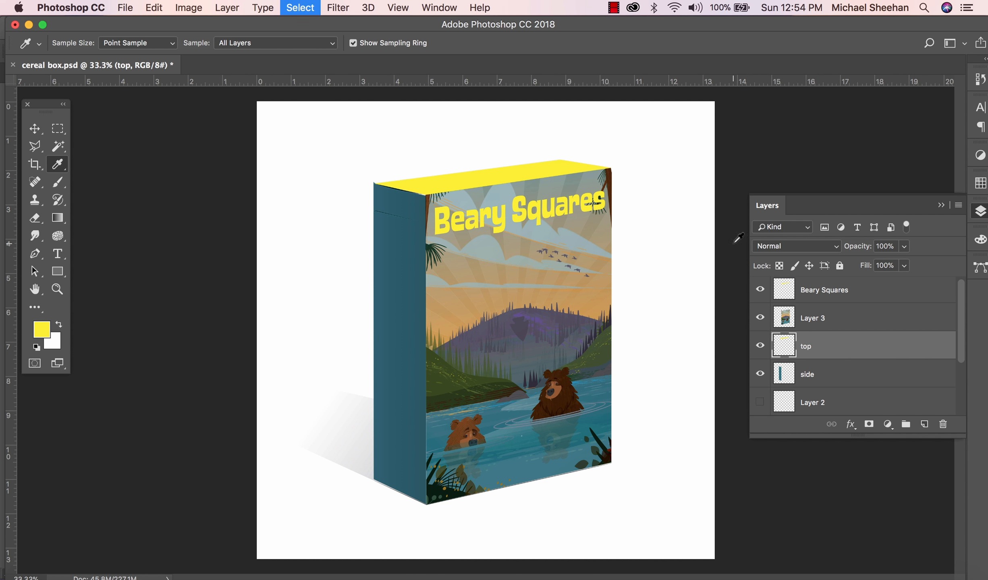
Set the top layer's blend mode to Multiply and save the document.
click(804, 246)
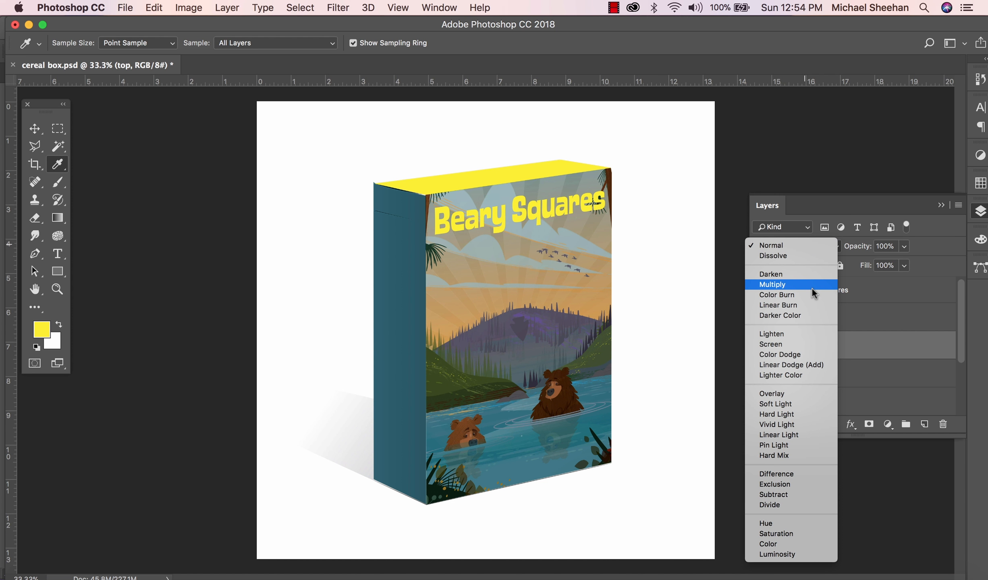
click(812, 289)
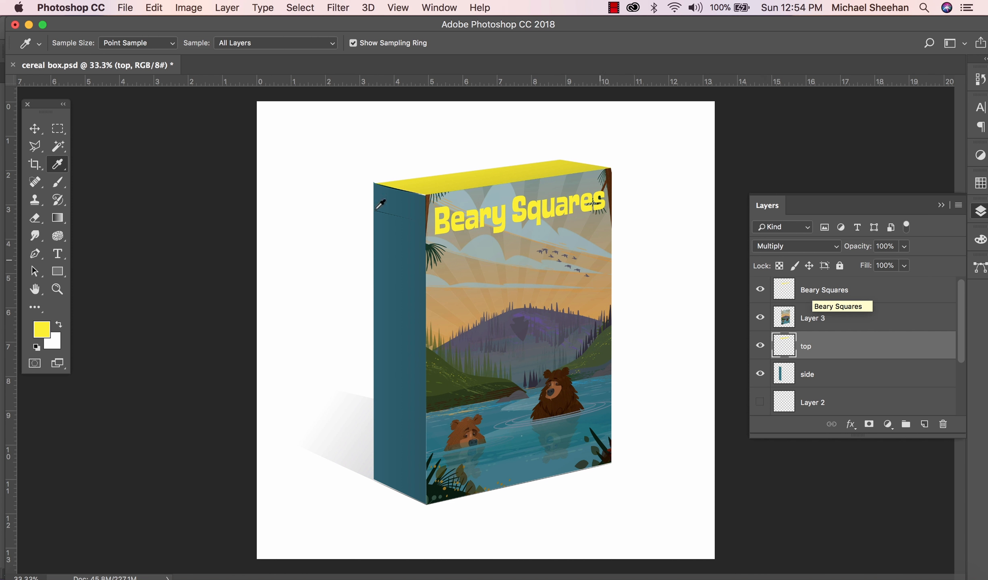
key(super+s)
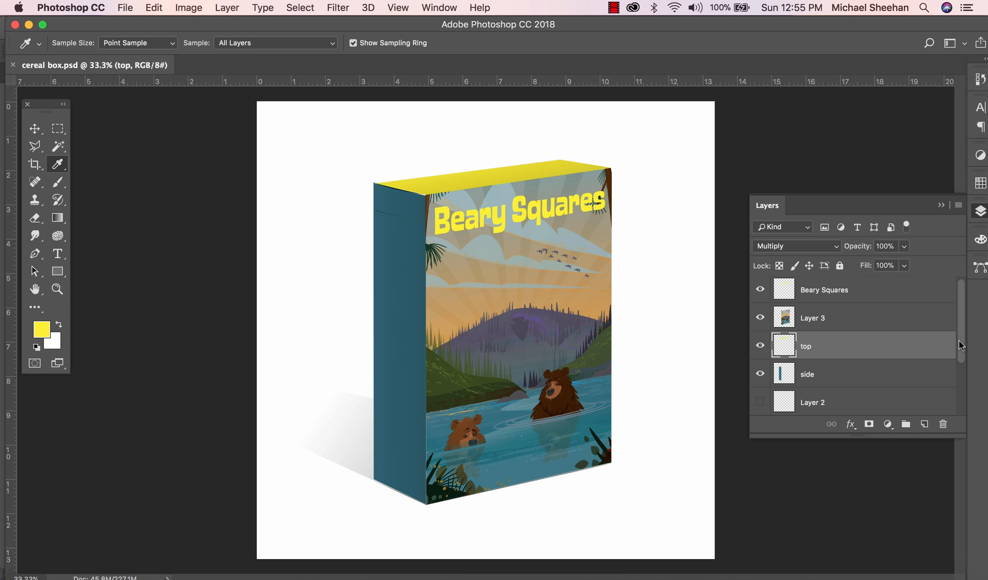
Show the info layer with the nutrition facts and reorder it directly above the side layer.
drag(959, 340, 960, 391)
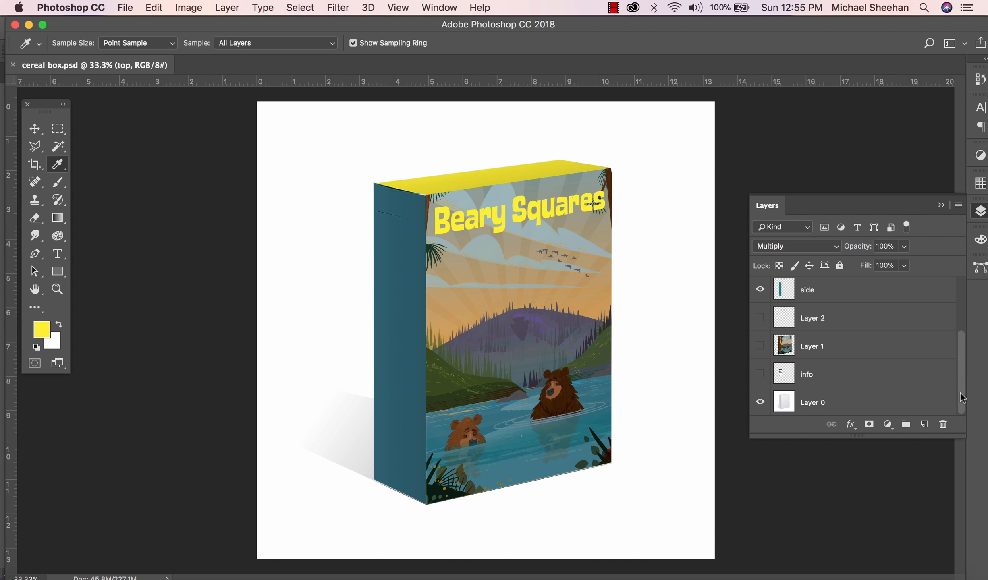
click(760, 374)
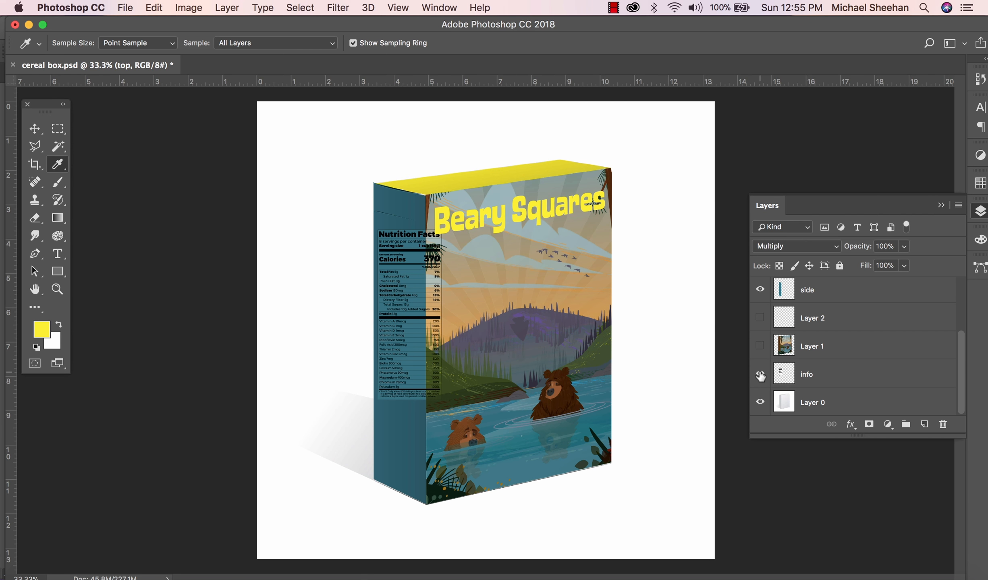
click(760, 374)
click(760, 374)
drag(878, 379, 882, 278)
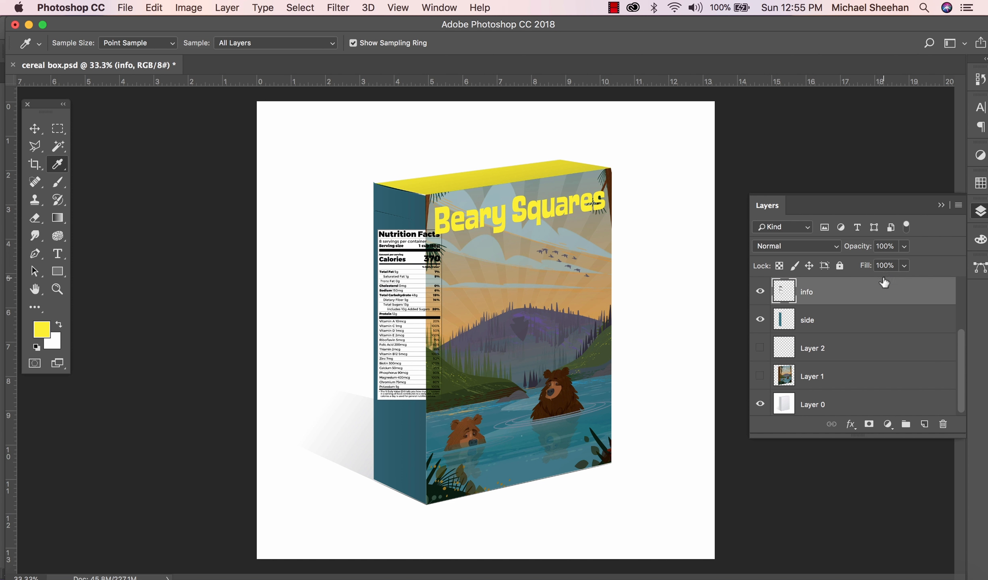
key(v)
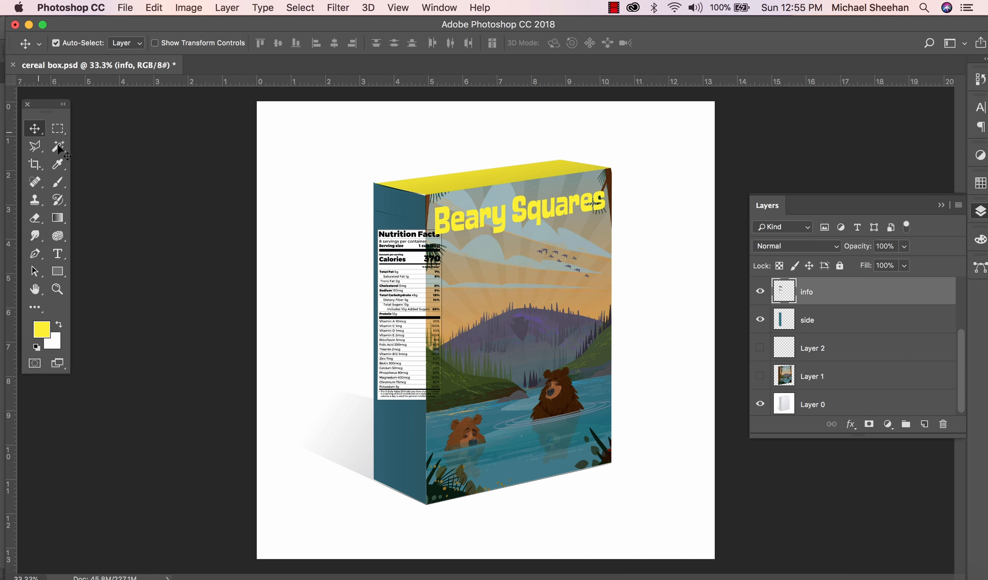
Scale the nutrition facts on the info layer to about 75% and position them within the box's side face.
mouse_move(397, 240)
mouse_down()
mouse_move(359, 286)
mouse_move(394, 236)
mouse_up()
key(super+t)
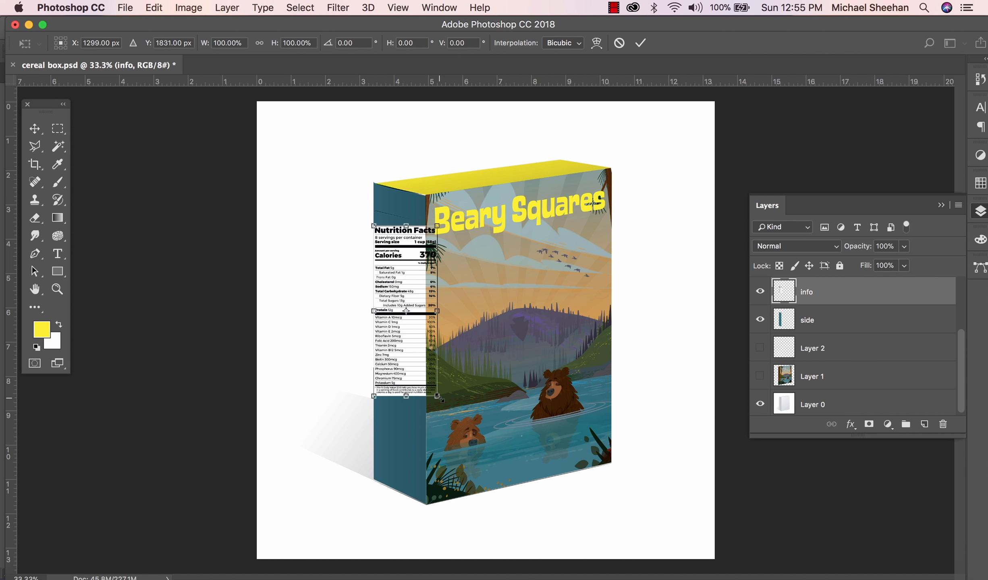
drag(442, 399, 412, 360)
drag(393, 245, 398, 252)
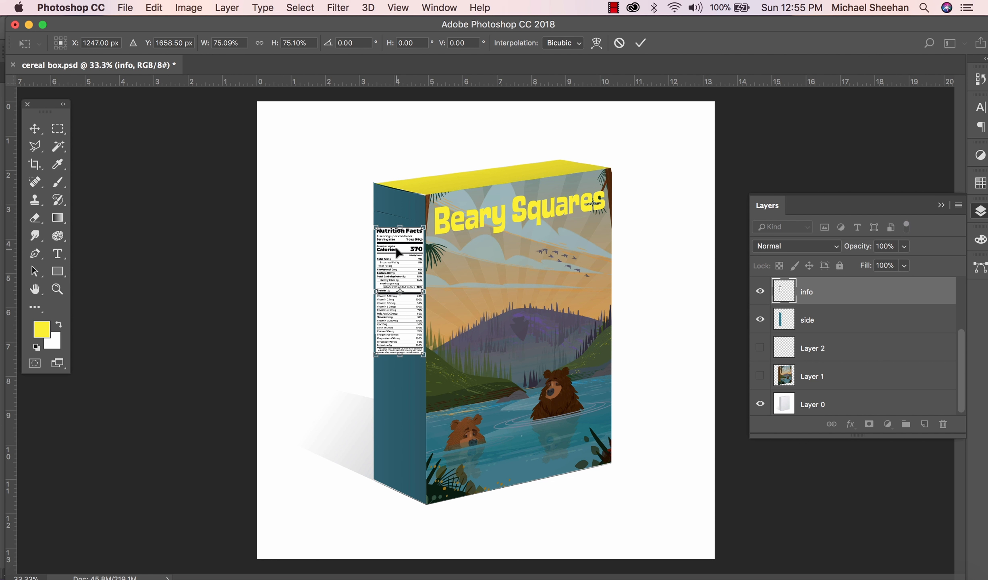
Distort the nutrition facts so their upper and lower edges follow the perspective of the box's side face, and apply the transform.
click(153, 8)
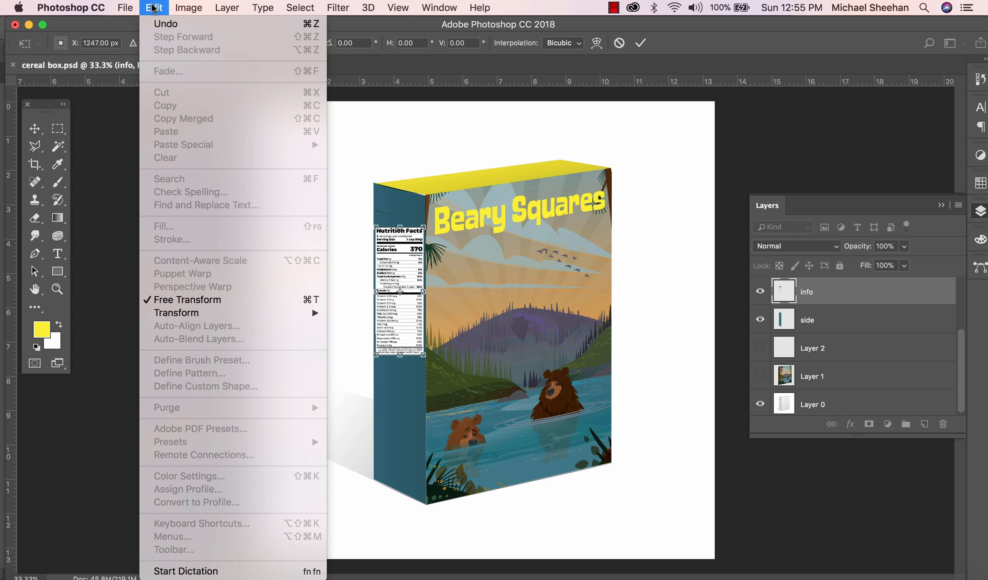
mouse_move(238, 313)
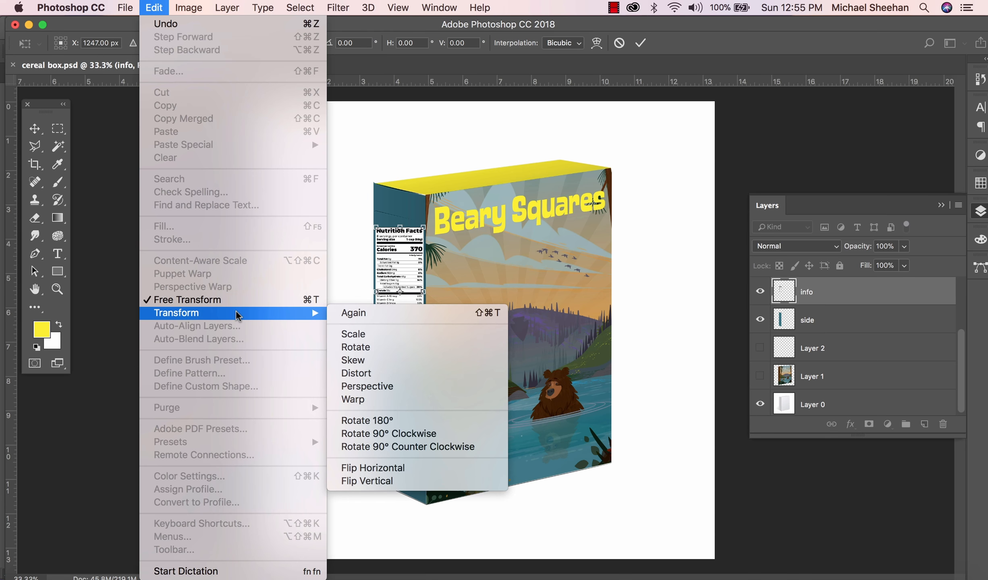
click(433, 373)
drag(424, 357, 422, 369)
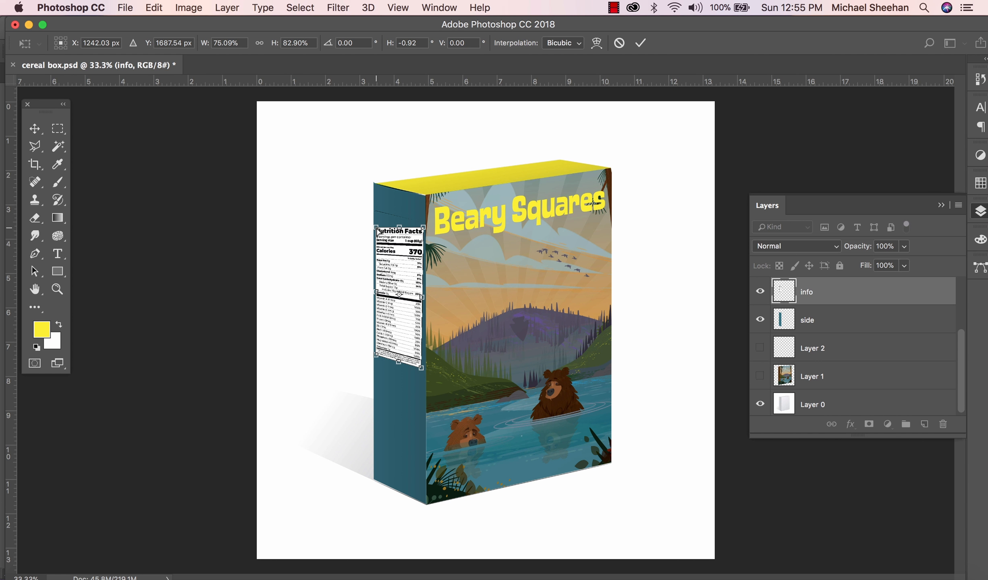
mouse_move(378, 231)
mouse_down()
mouse_move(378, 222)
mouse_move(422, 229)
mouse_move(376, 219)
mouse_up()
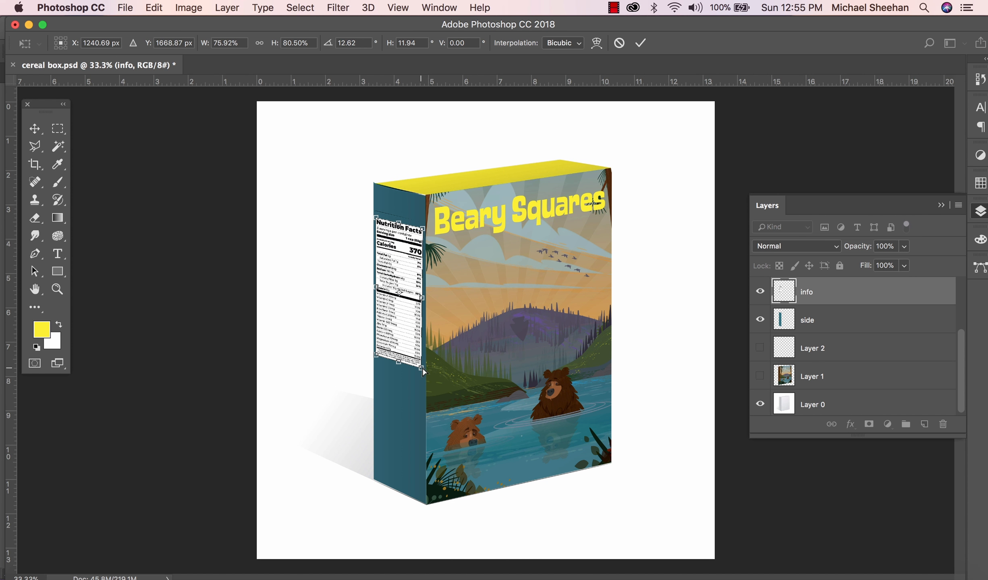
drag(423, 372, 424, 373)
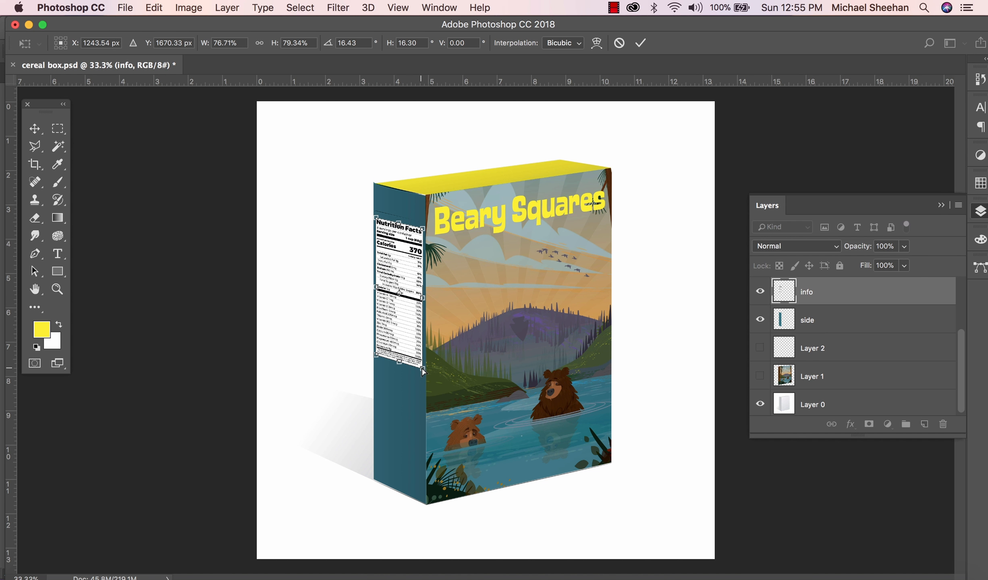
key(Return)
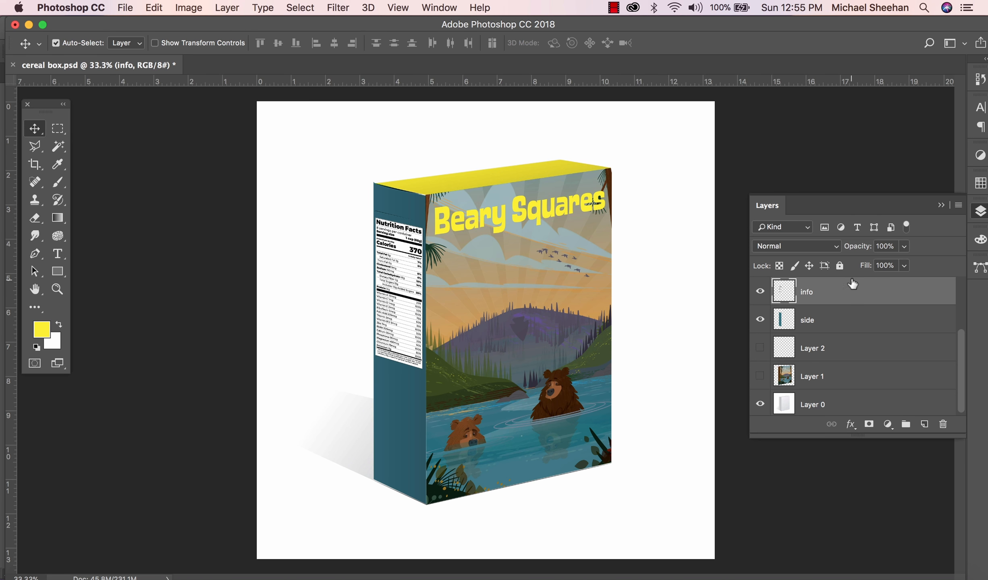
Load the info layer's outline as a selection, delete that area from the side layer, and deselect.
click(812, 248)
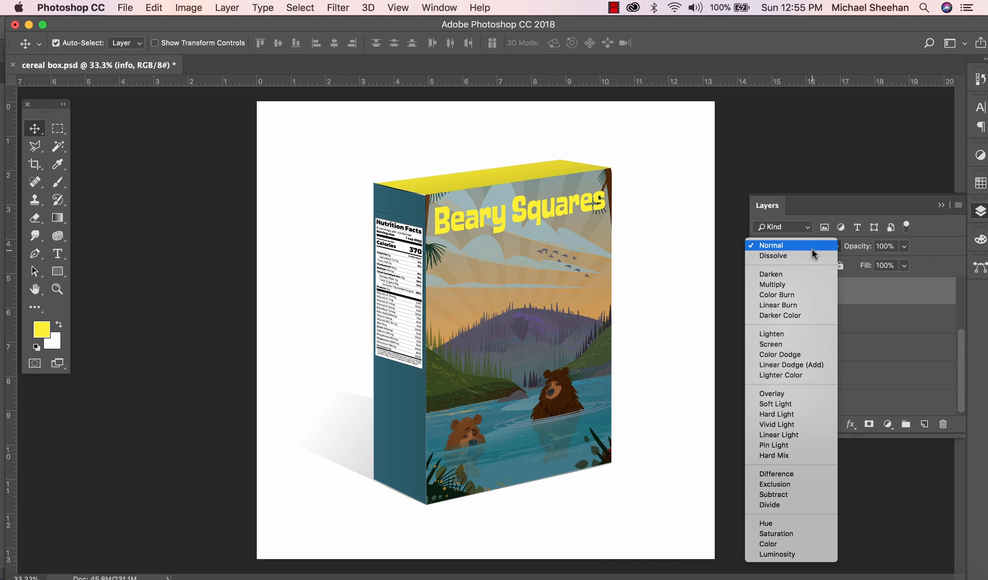
click(813, 251)
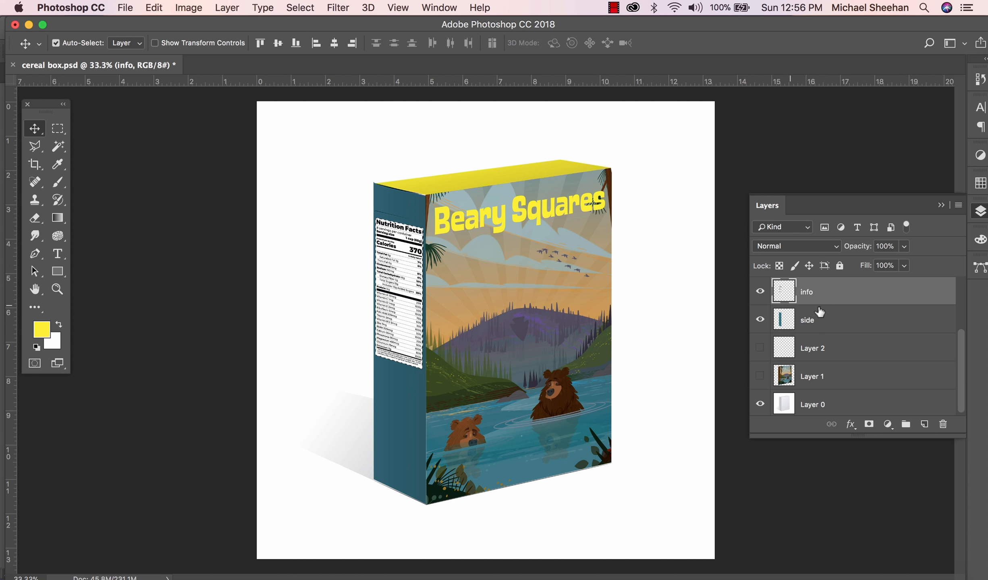
click(845, 322)
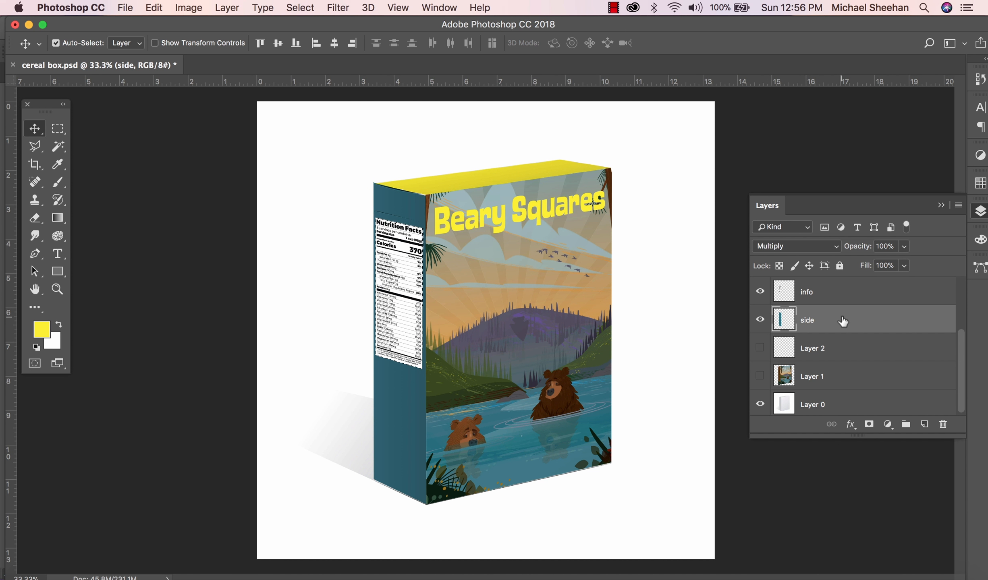
key(Delete)
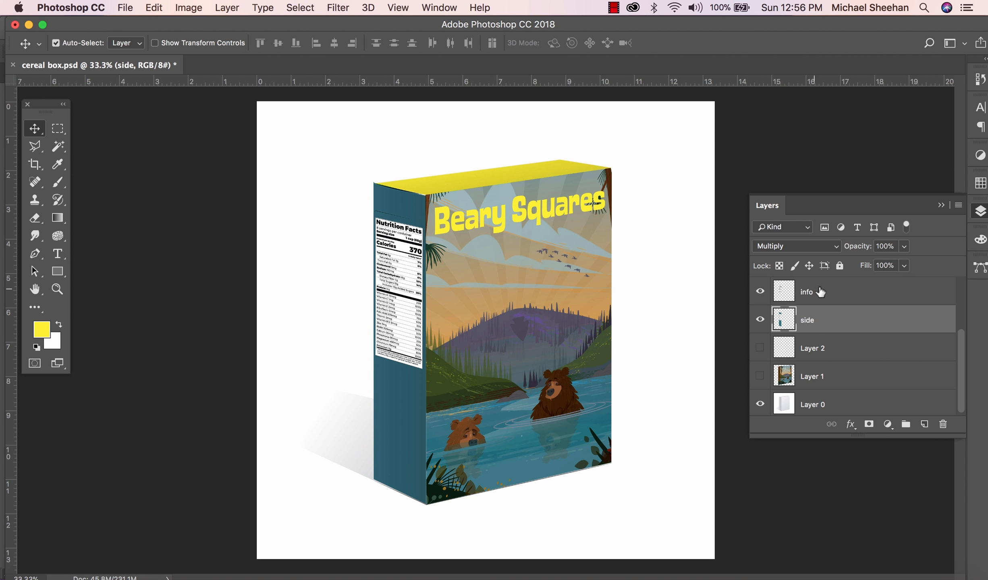
Set the info layer's blend mode to Multiply and save the document.
click(790, 298)
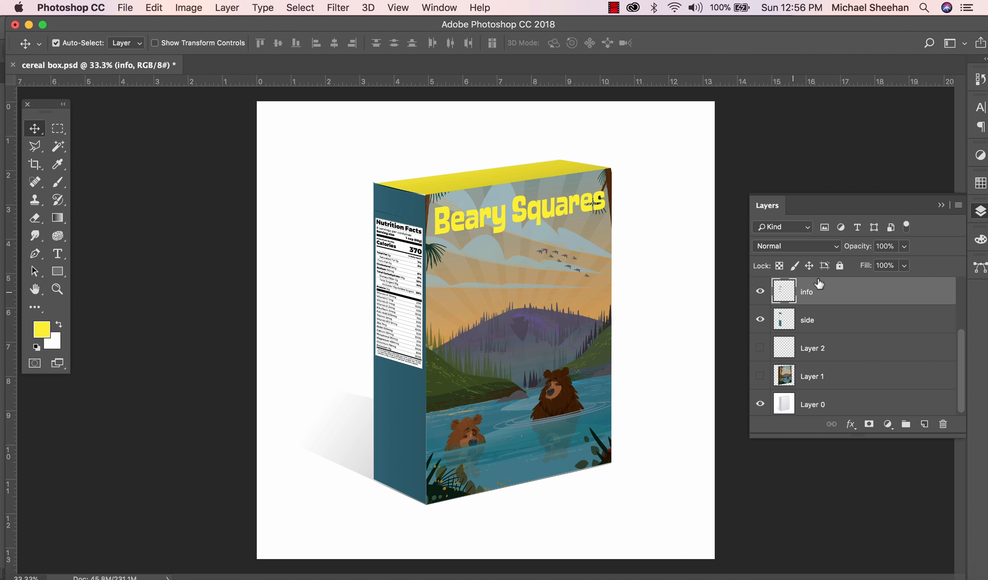
click(811, 246)
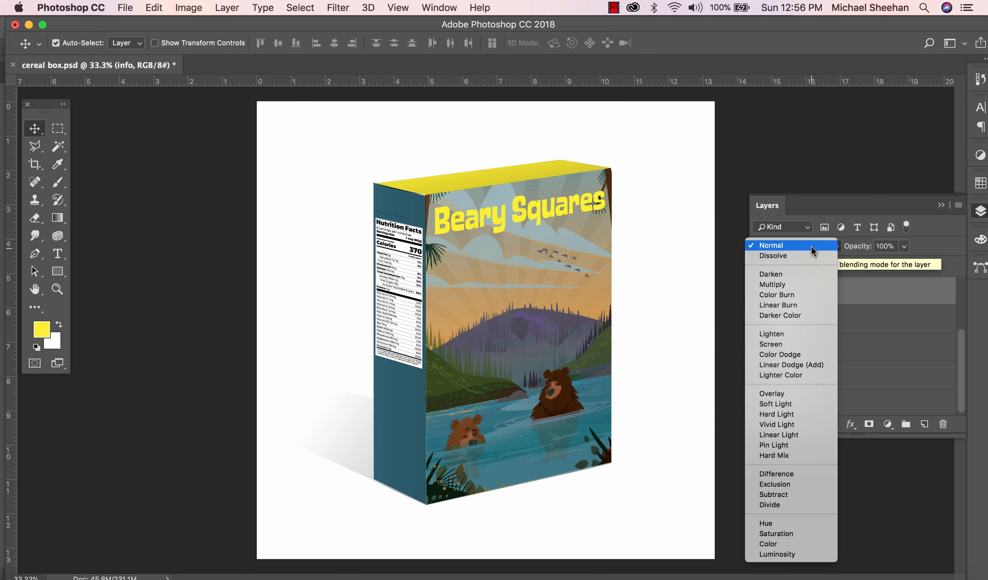
click(806, 282)
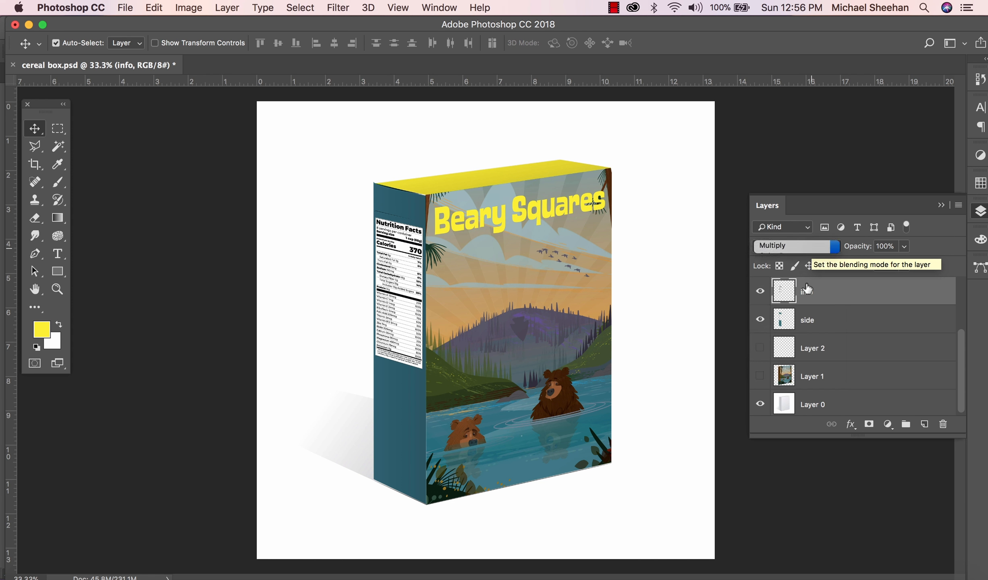
click(426, 314)
key(super+s)
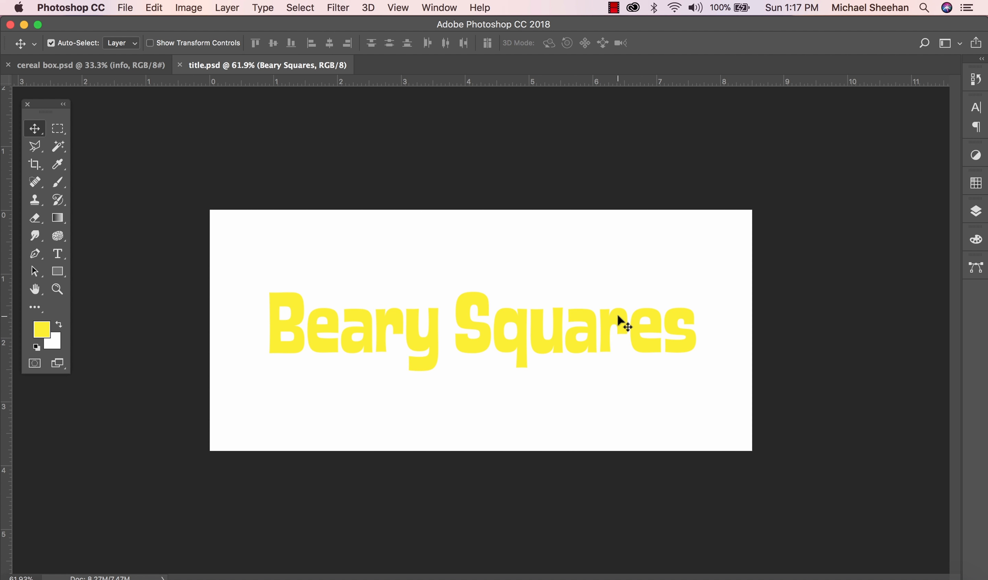
Show the layers of title.psd and rasterize the Beary Squares type layer.
mouse_move(618, 317)
mouse_down()
mouse_move(626, 307)
mouse_move(623, 315)
mouse_up()
click(976, 211)
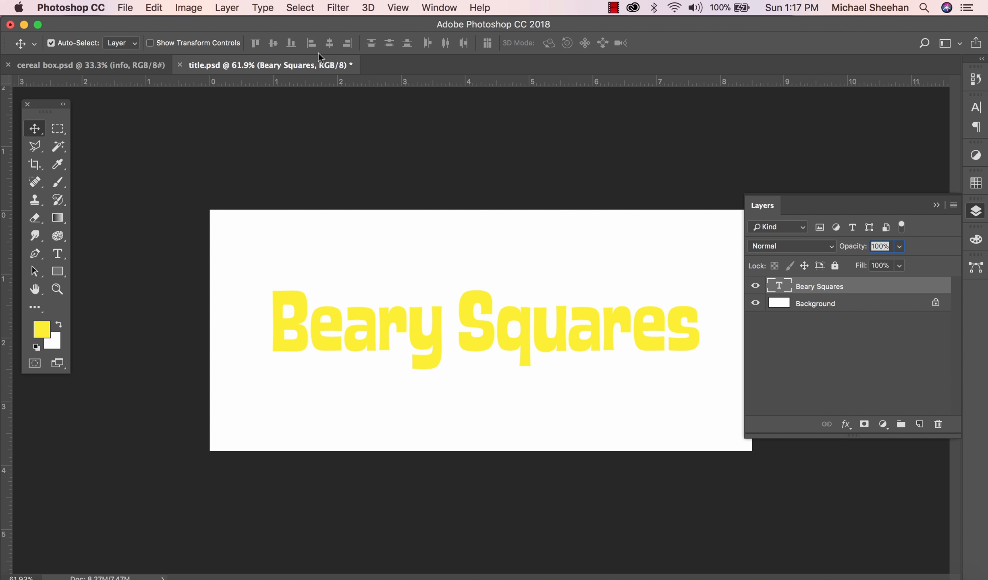
click(265, 6)
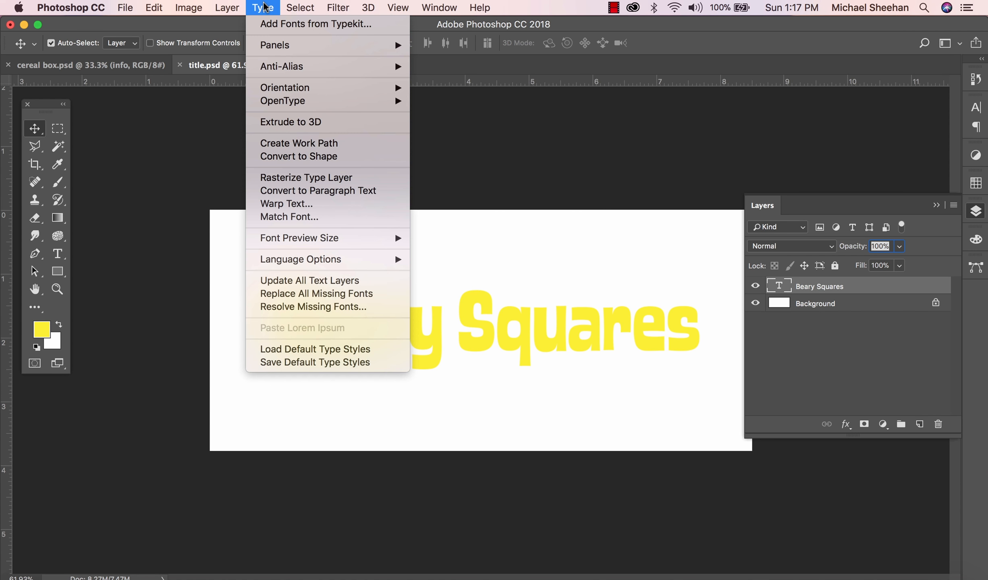
click(315, 183)
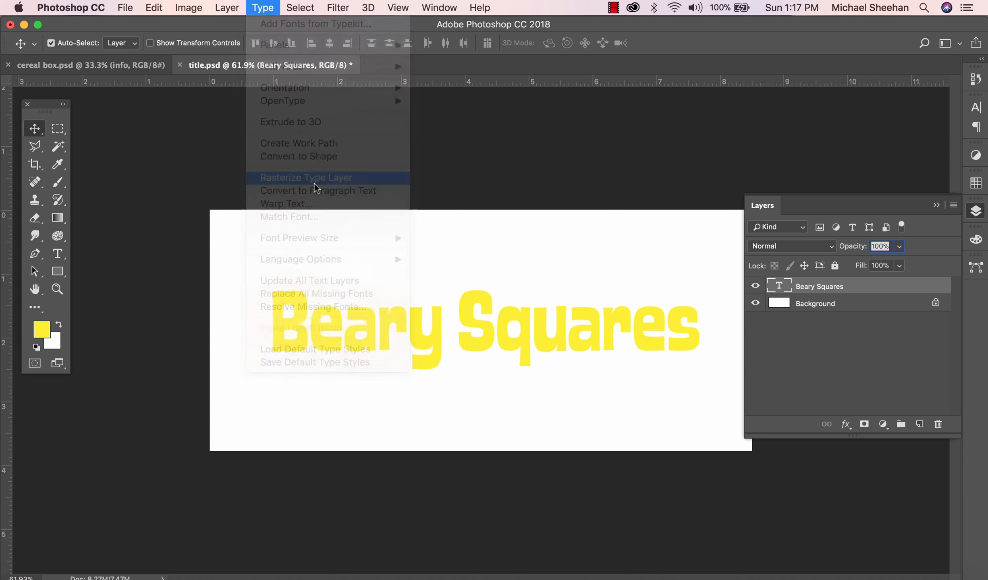
Toggle the rasterized Beary Squares layer's visibility off and on, and nudge the title slightly down and to the left.
click(755, 289)
click(756, 288)
click(755, 289)
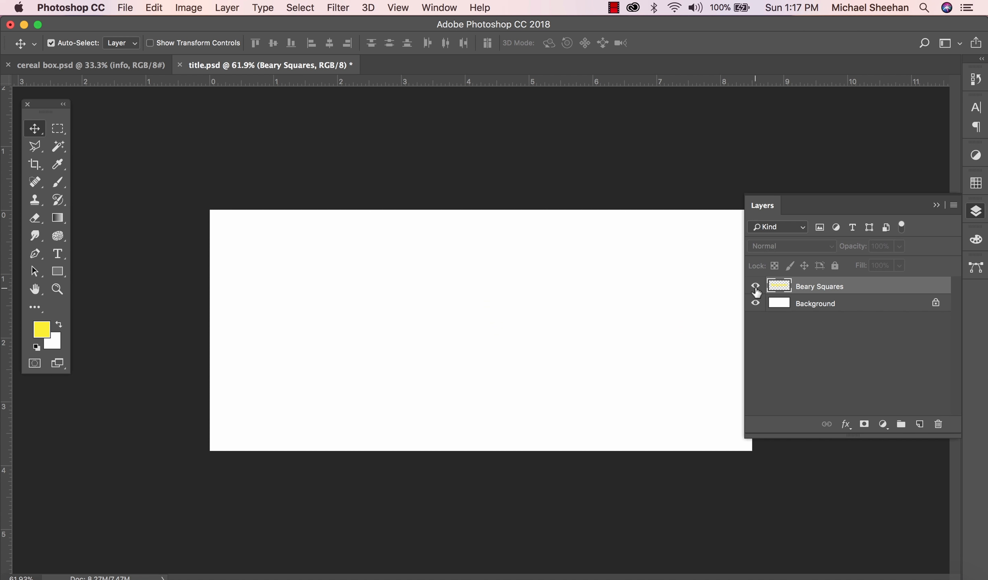
click(756, 288)
click(866, 346)
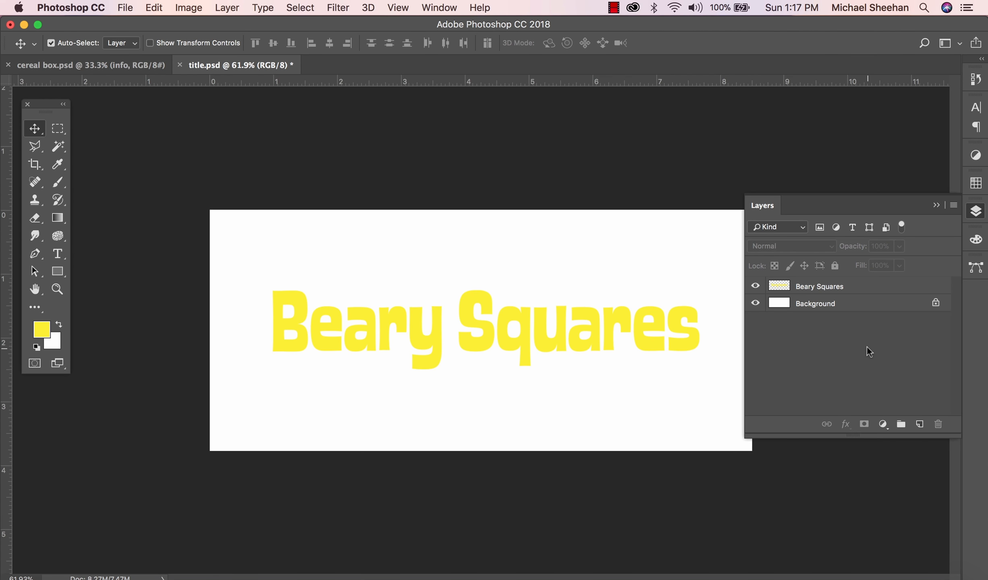
mouse_move(604, 342)
mouse_down()
mouse_move(604, 353)
mouse_move(601, 345)
mouse_up()
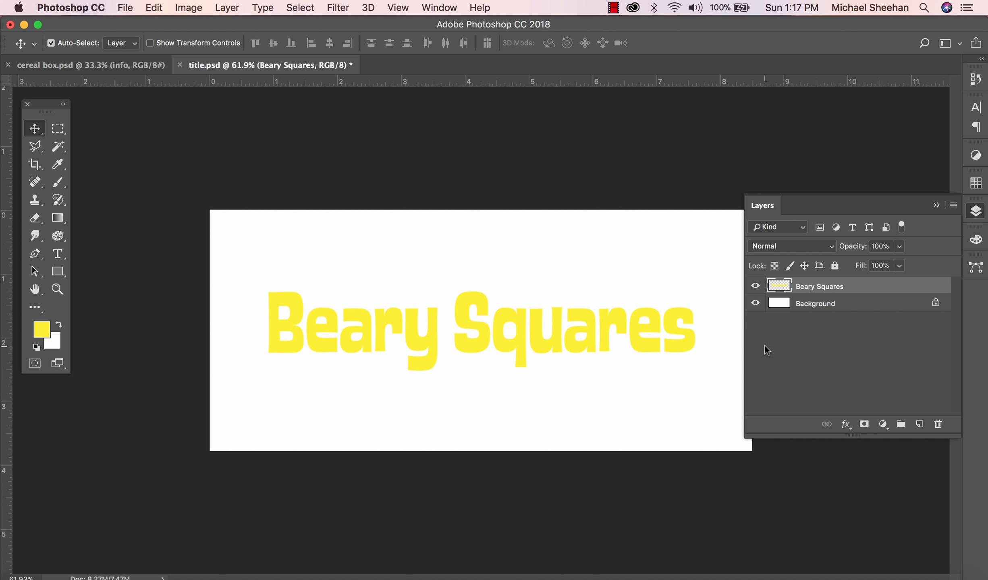
Load the Beary Squares layer's outline as a selection and expand it by 3 pixels.
super+click(782, 289)
click(301, 8)
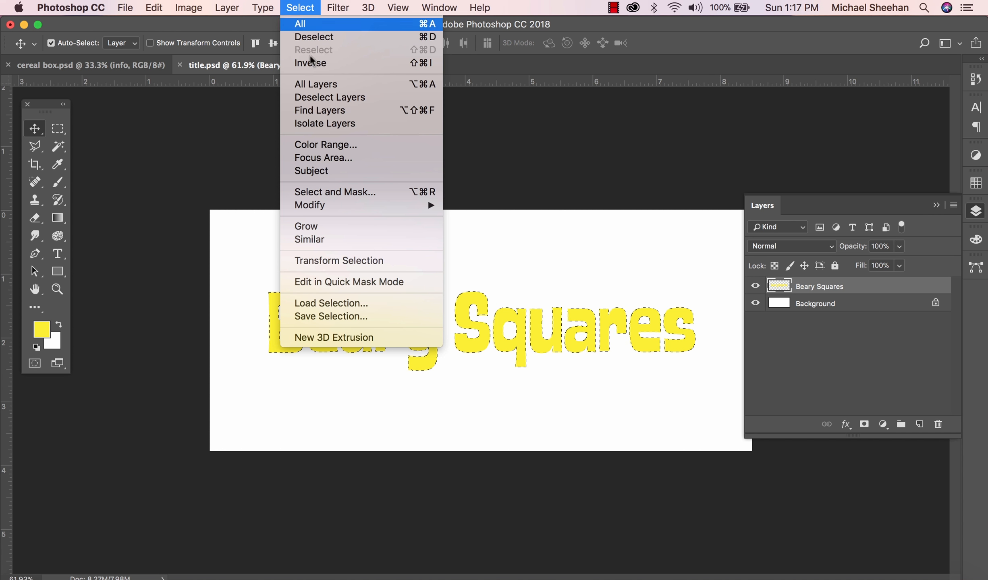
mouse_move(353, 206)
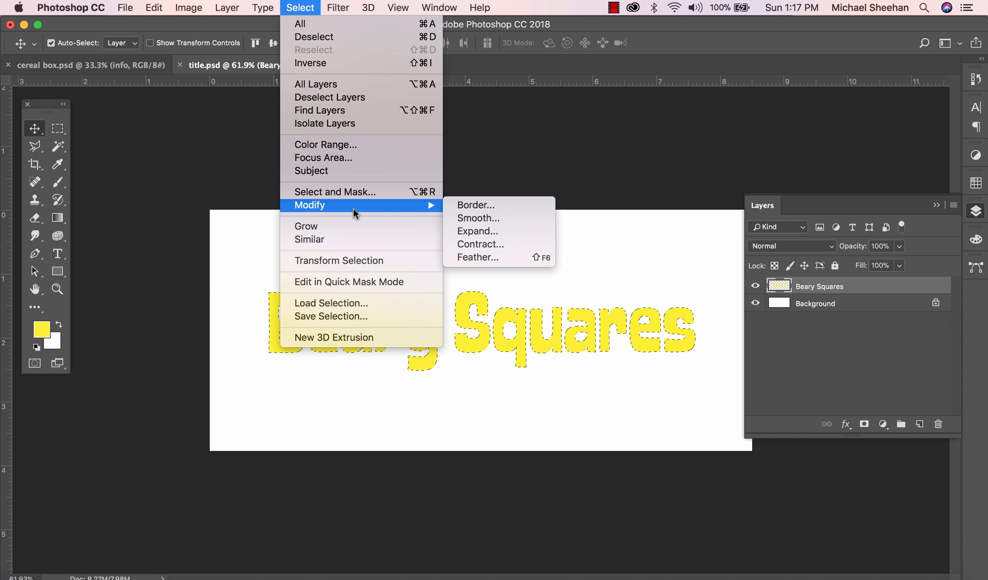
click(493, 233)
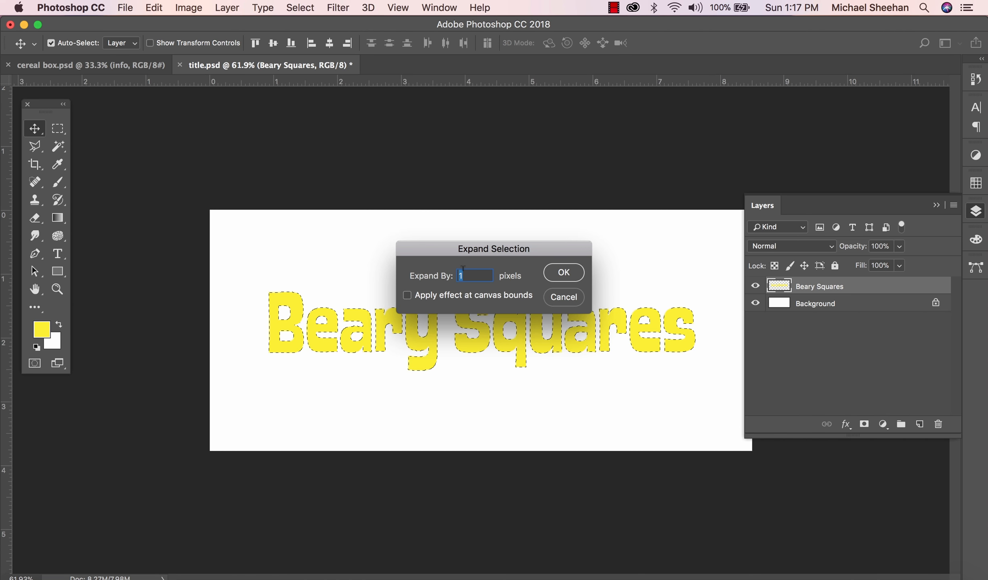
text(3)
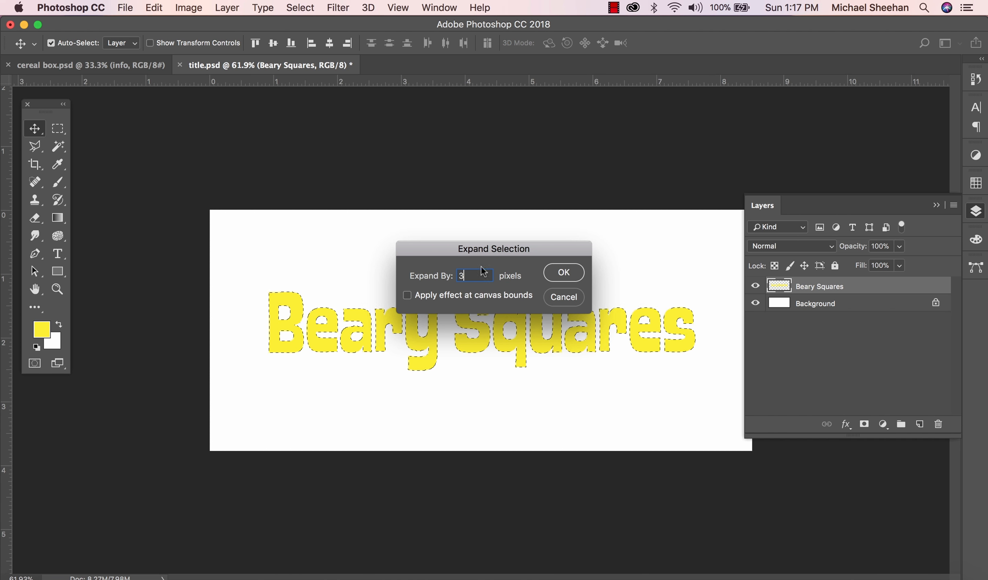
click(564, 272)
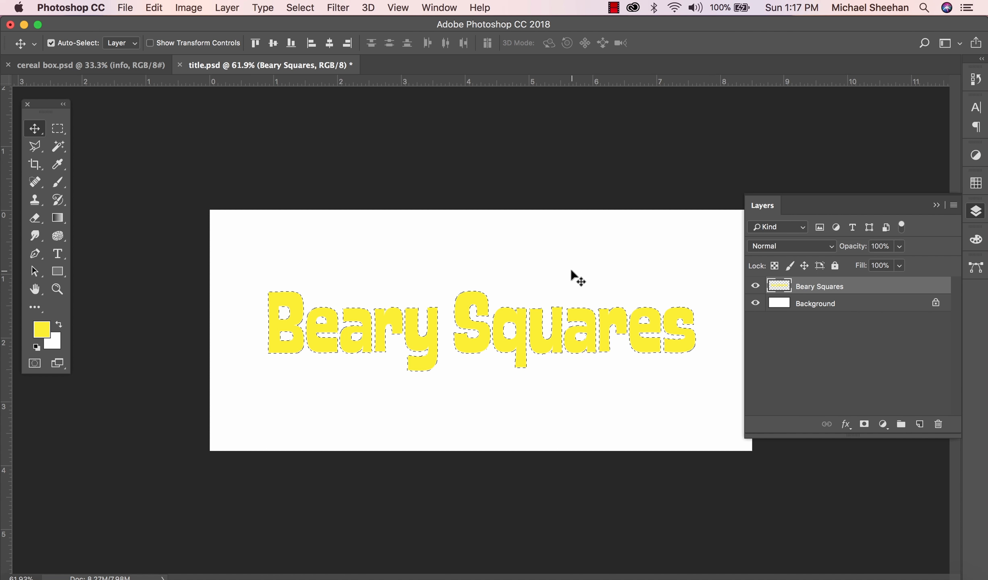
Undo the last selection expansion and expand the title selection by 10 pixels instead.
key(super)
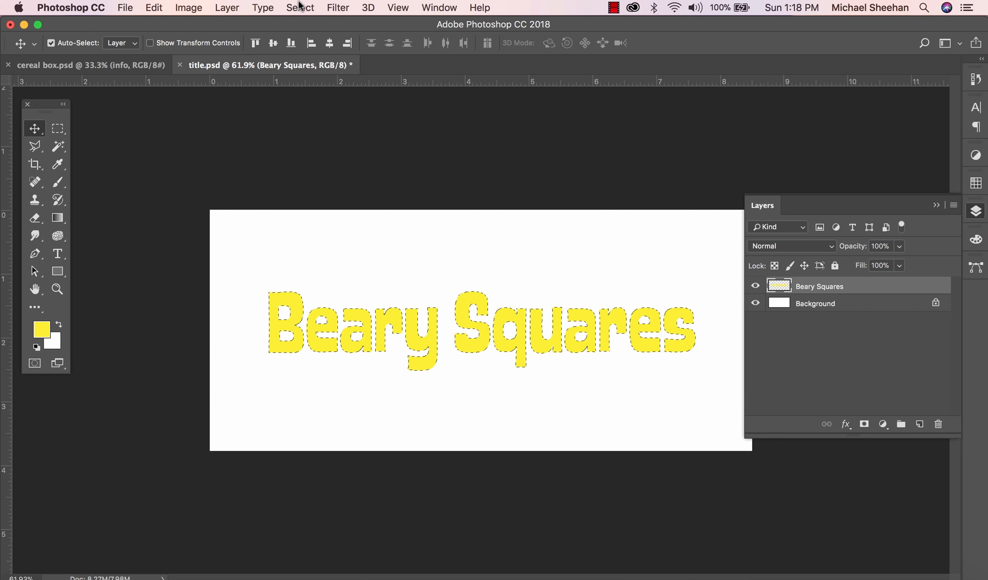
click(300, 7)
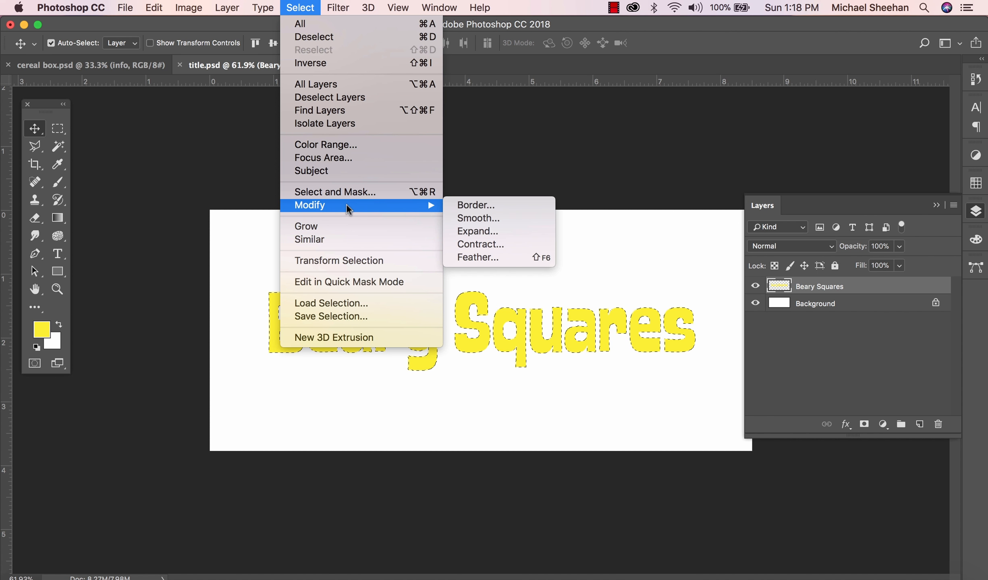
click(505, 233)
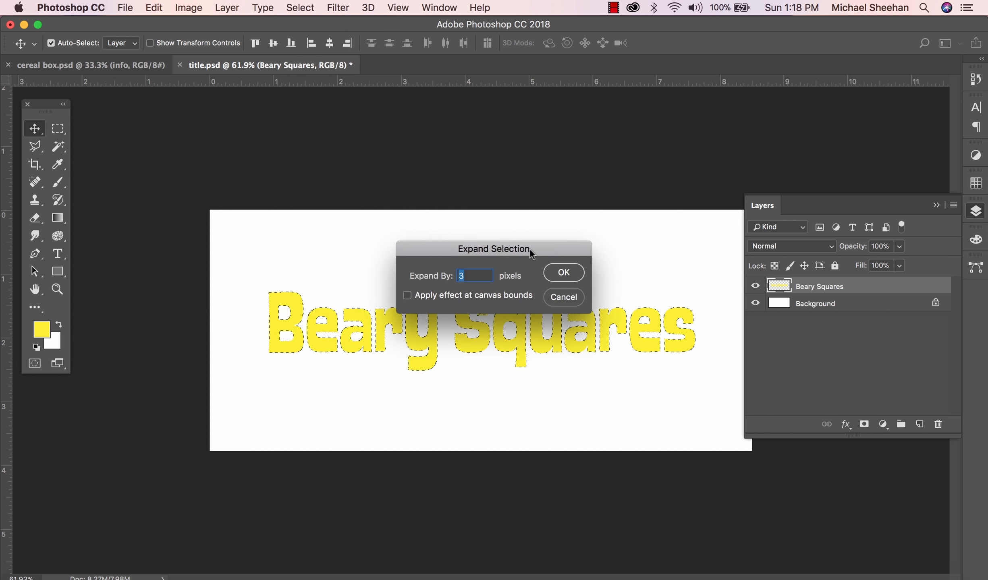
text(10)
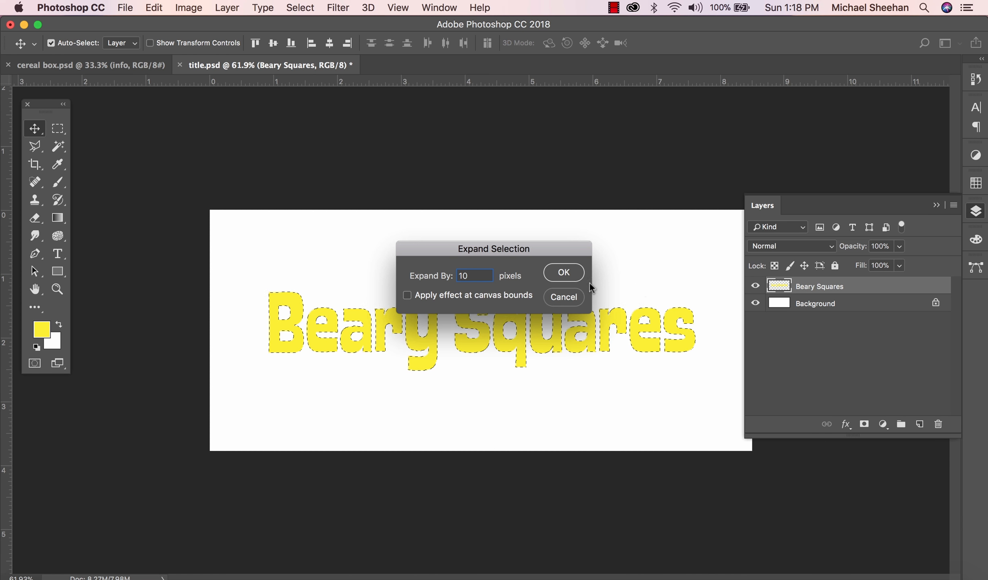
click(564, 273)
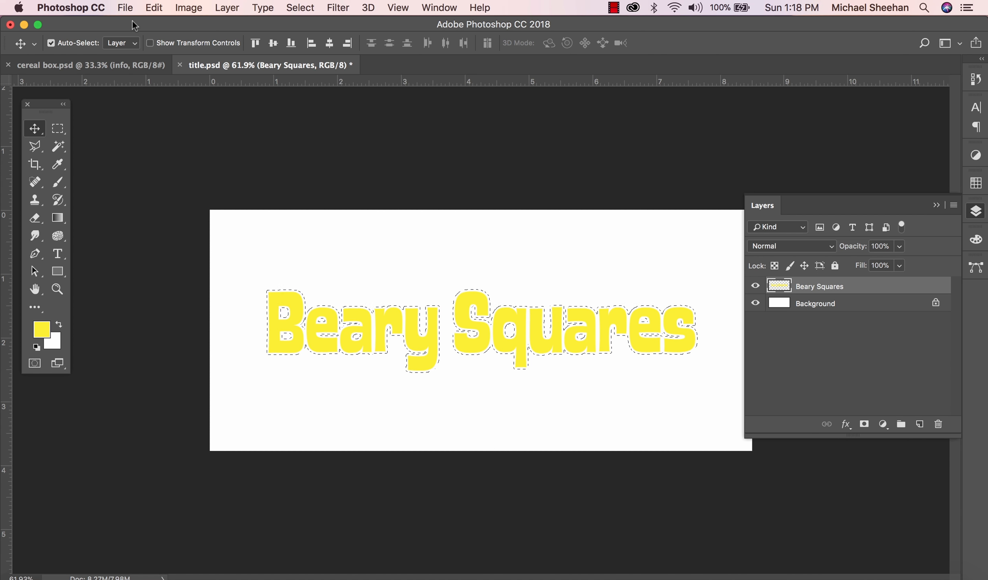
Stroke the expanded title selection with a 2 px yellow outline on the Beary Squares layer and clear the selection.
click(154, 8)
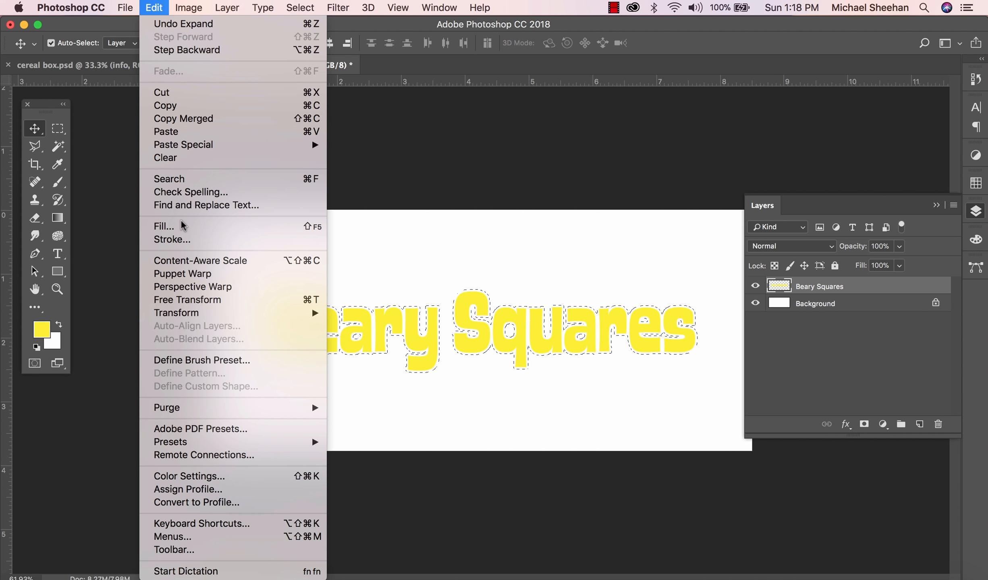
click(182, 245)
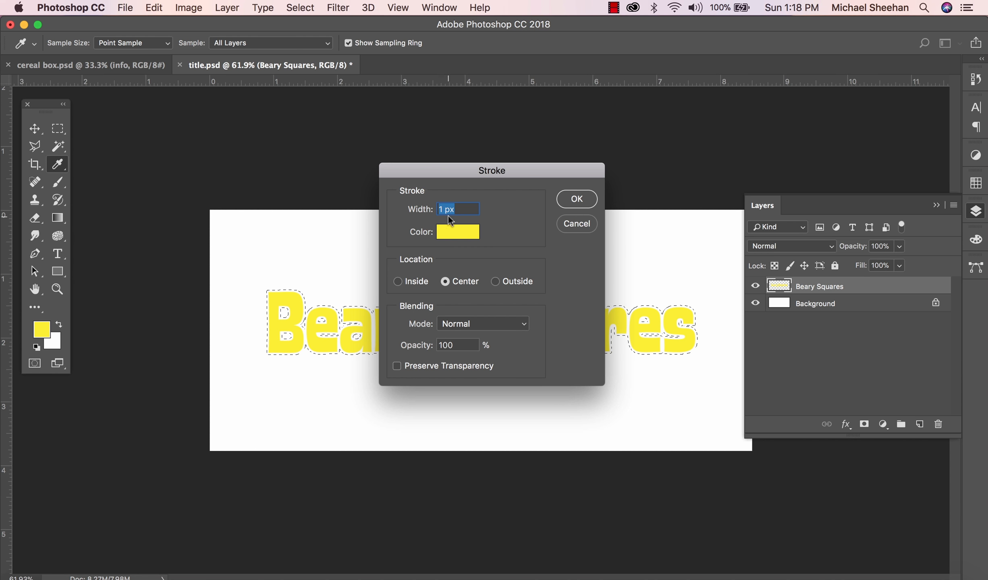
click(440, 207)
drag(442, 208, 435, 208)
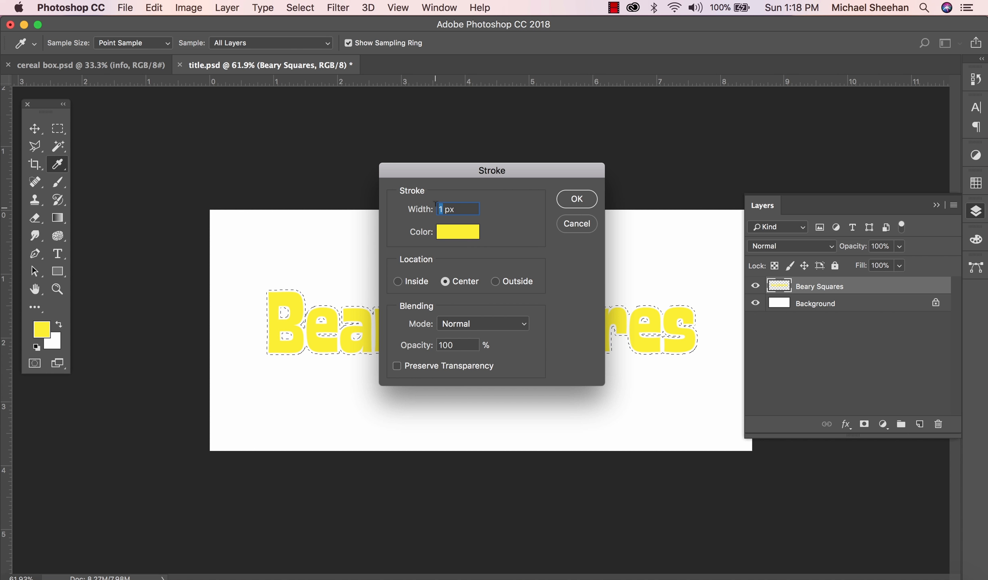
text(2)
key(Return)
key(v)
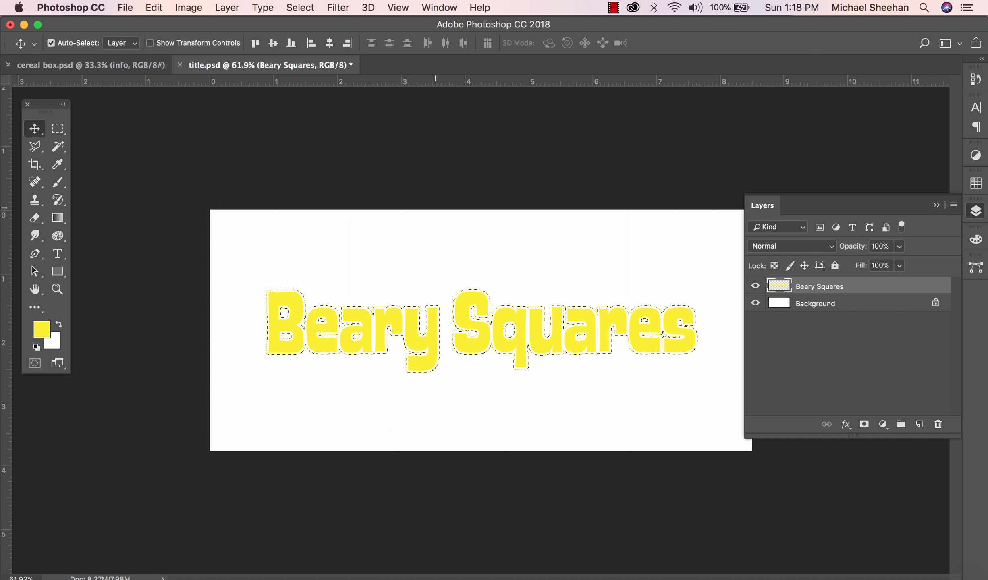
key(super+d)
Add a Bevel & Emboss layer style to the Beary Squares layer and reduce the bevel size to 10 px.
click(227, 8)
mouse_move(265, 146)
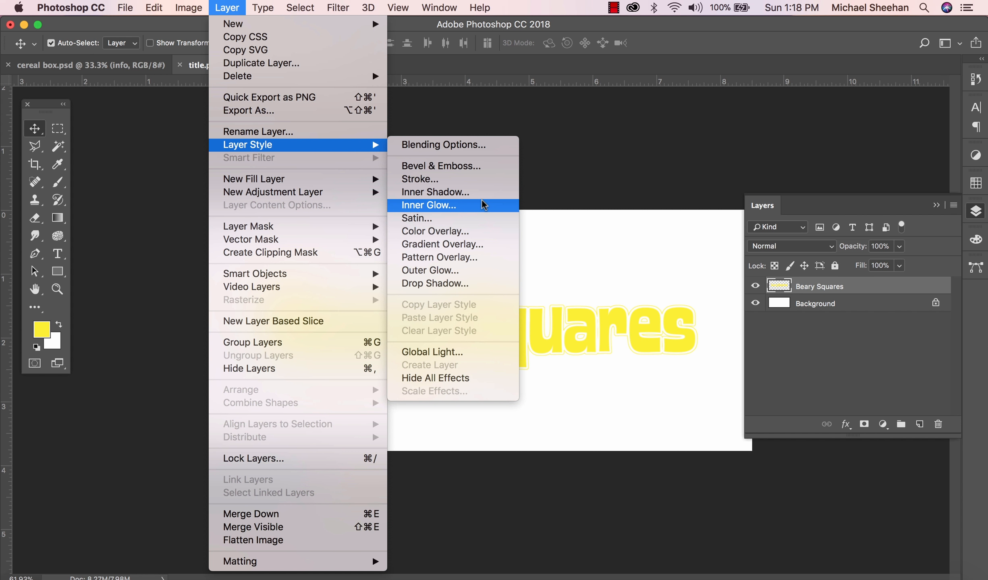
click(475, 169)
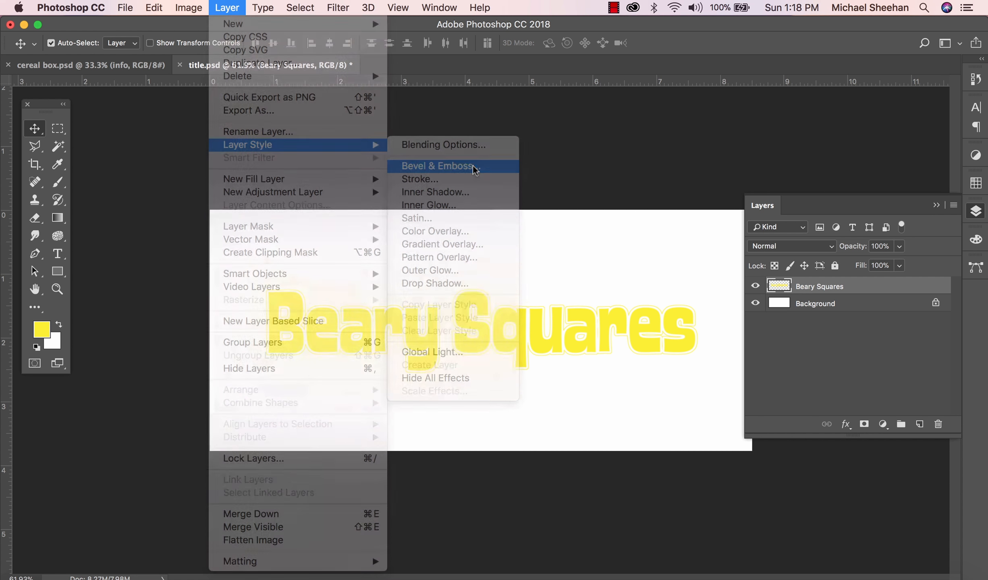
mouse_move(556, 44)
mouse_down()
mouse_move(386, 86)
mouse_move(553, 25)
mouse_move(681, 18)
mouse_move(577, 8)
mouse_move(562, 30)
mouse_up()
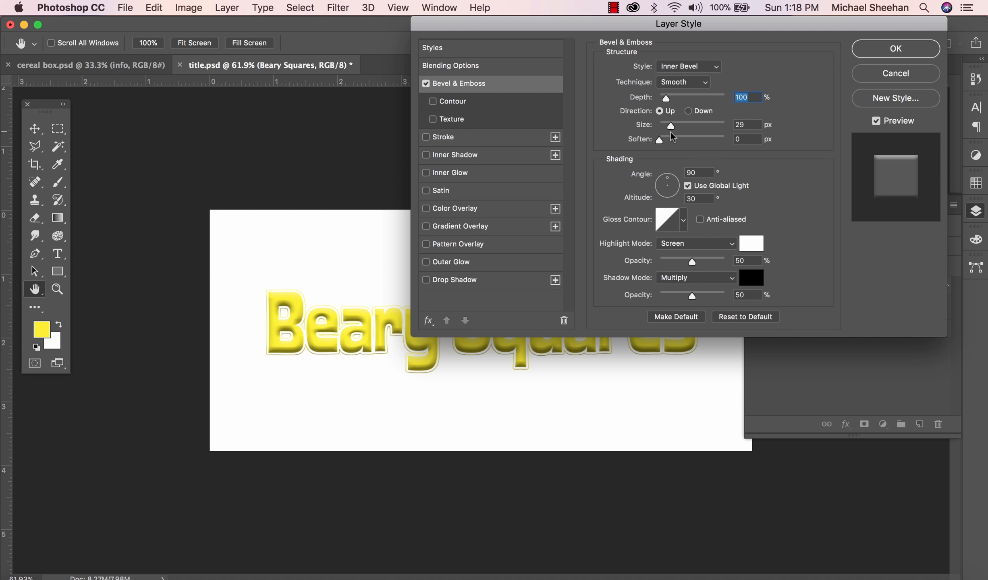
mouse_move(673, 127)
mouse_down()
mouse_move(683, 127)
mouse_move(667, 129)
mouse_move(668, 141)
mouse_up()
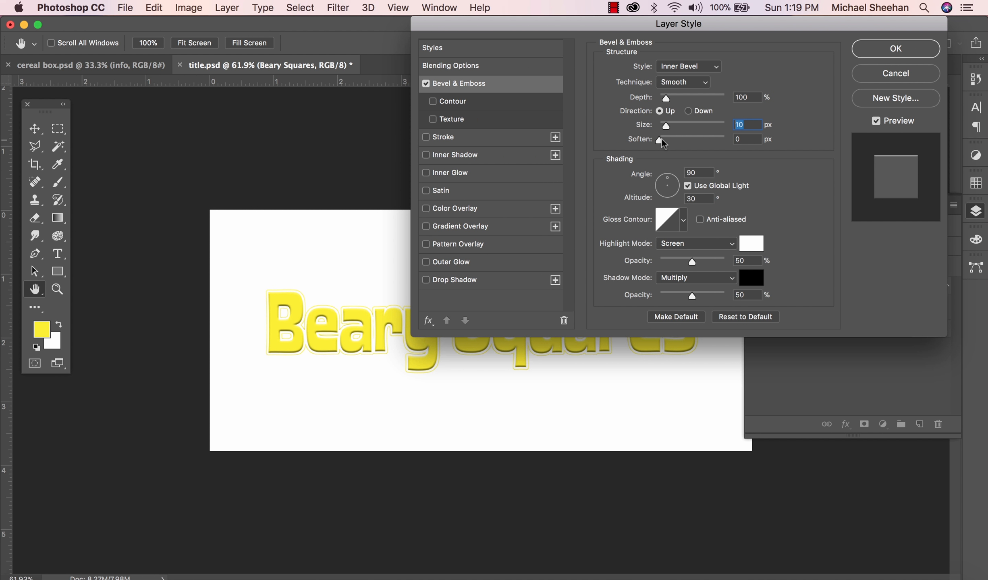
Adjust the bevel's softening, lower its highlight opacity slightly, fine-tune its shadow opacity, and apply the style.
click(659, 139)
drag(674, 145, 662, 159)
mouse_move(693, 263)
mouse_down()
mouse_move(669, 266)
mouse_move(682, 263)
mouse_up()
mouse_move(695, 299)
mouse_down()
mouse_move(672, 303)
mouse_move(705, 300)
mouse_move(697, 304)
mouse_up()
click(893, 52)
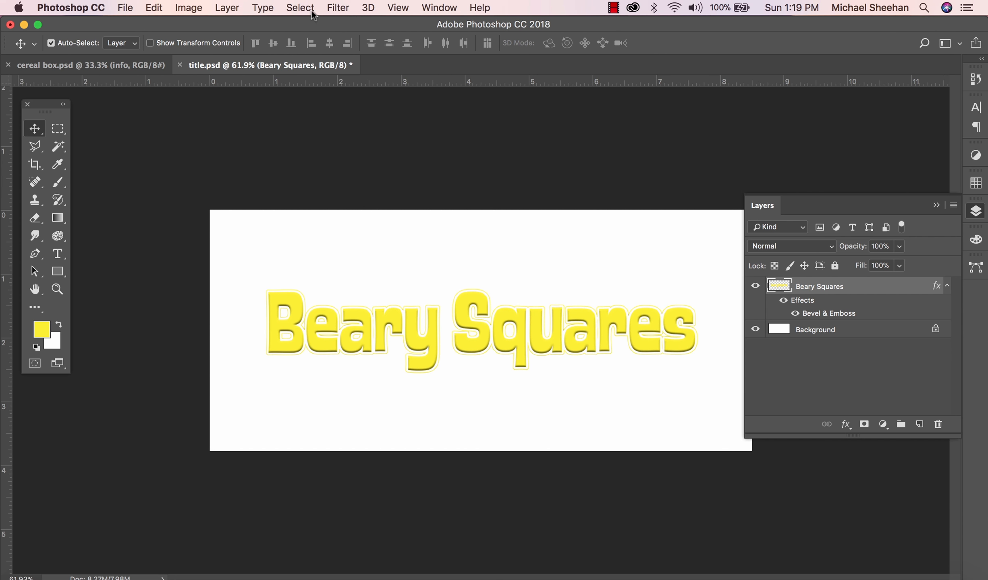
Add a black drop shadow to the Beary Squares layer with a size of 8 px and a moderate distance below the letters.
click(228, 7)
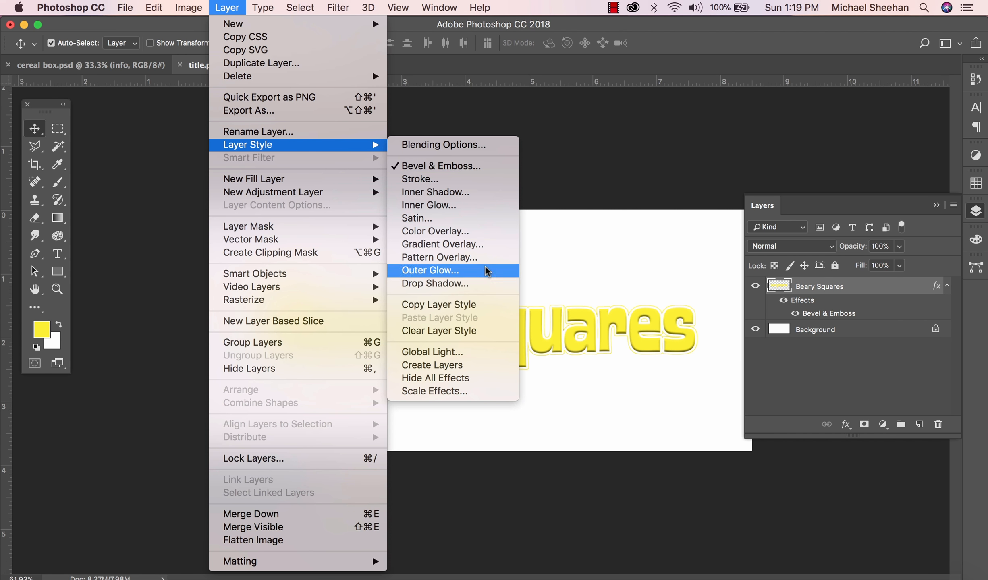
click(485, 285)
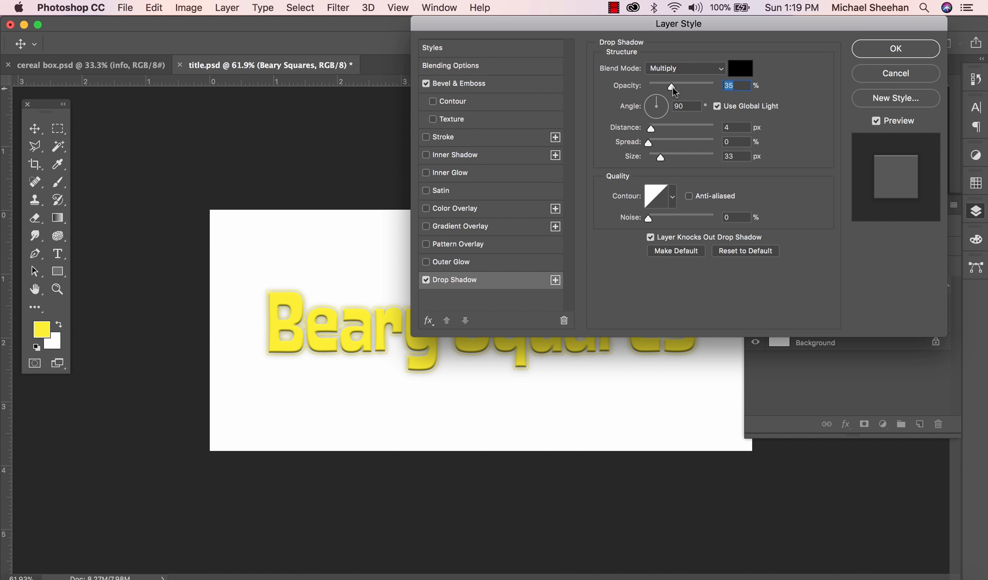
drag(650, 130, 688, 136)
drag(703, 135, 653, 171)
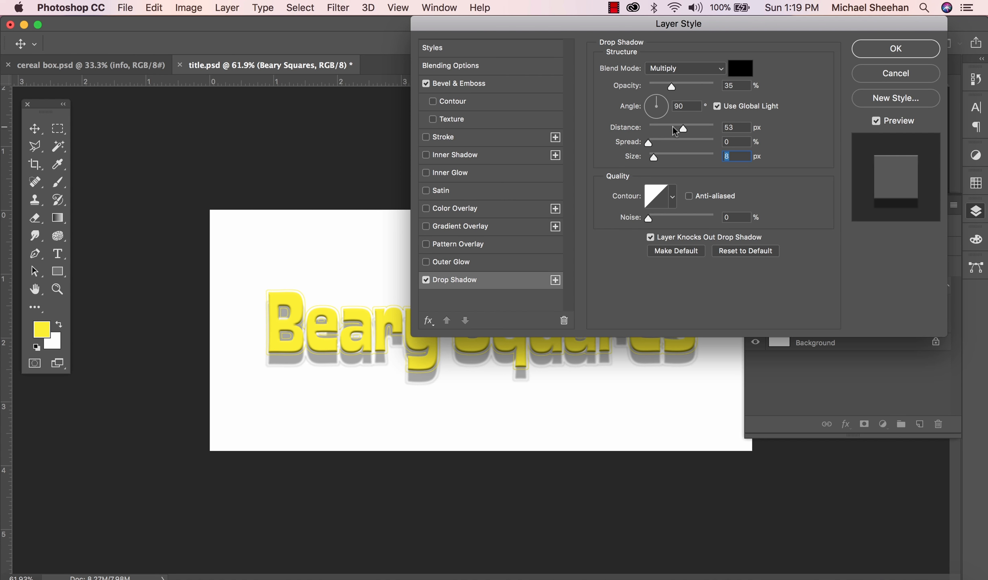
drag(682, 130, 665, 137)
click(875, 48)
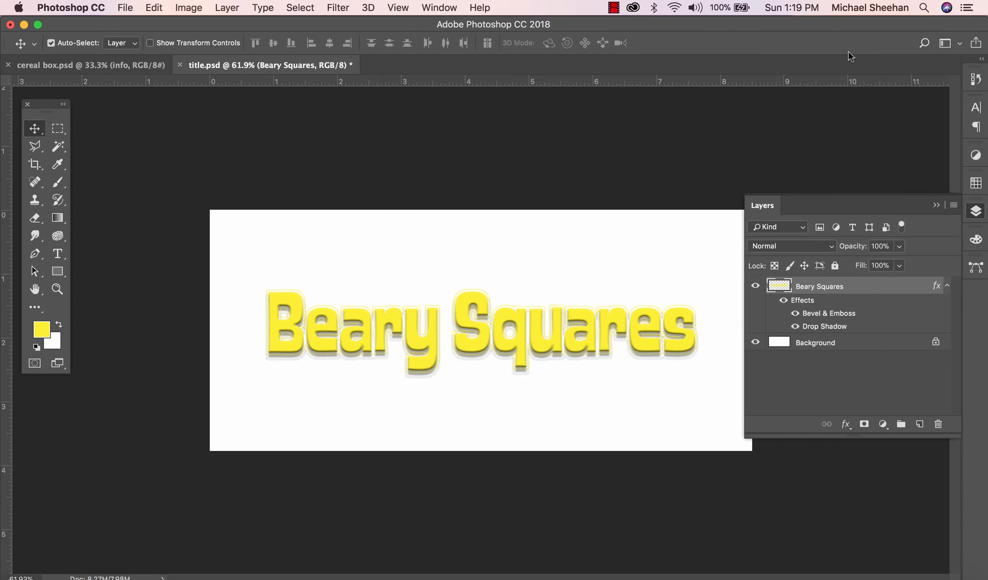
click(226, 10)
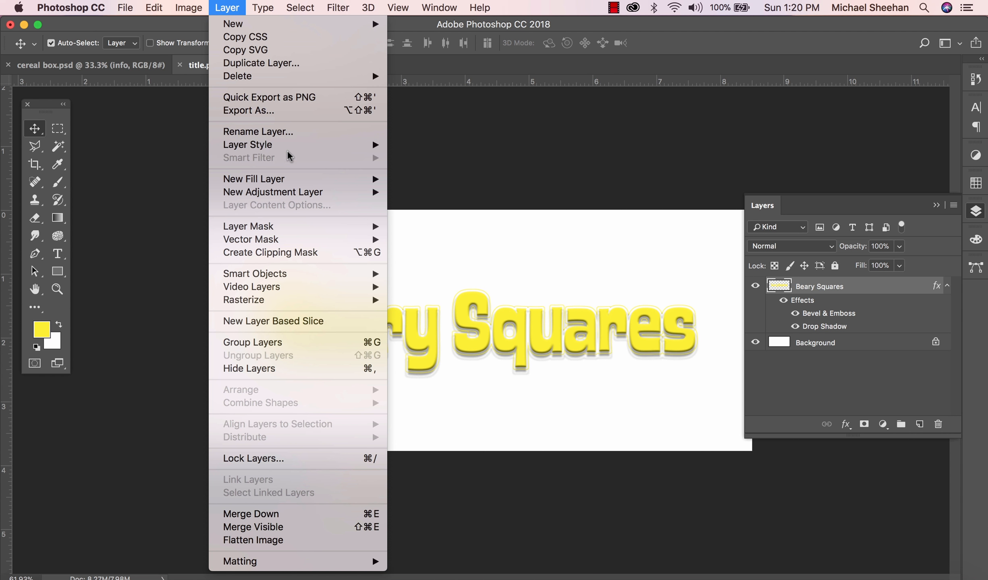
mouse_move(289, 147)
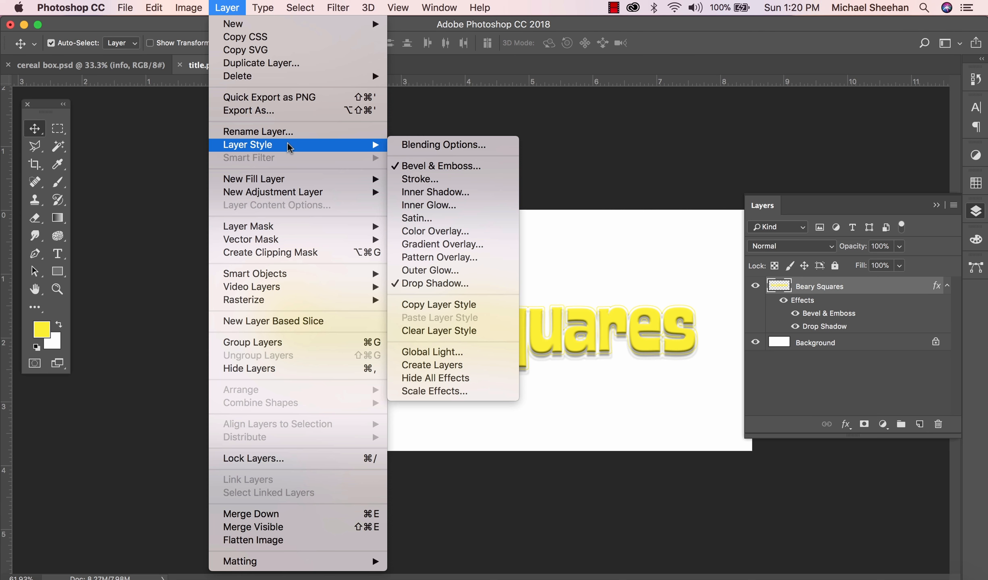
click(222, 3)
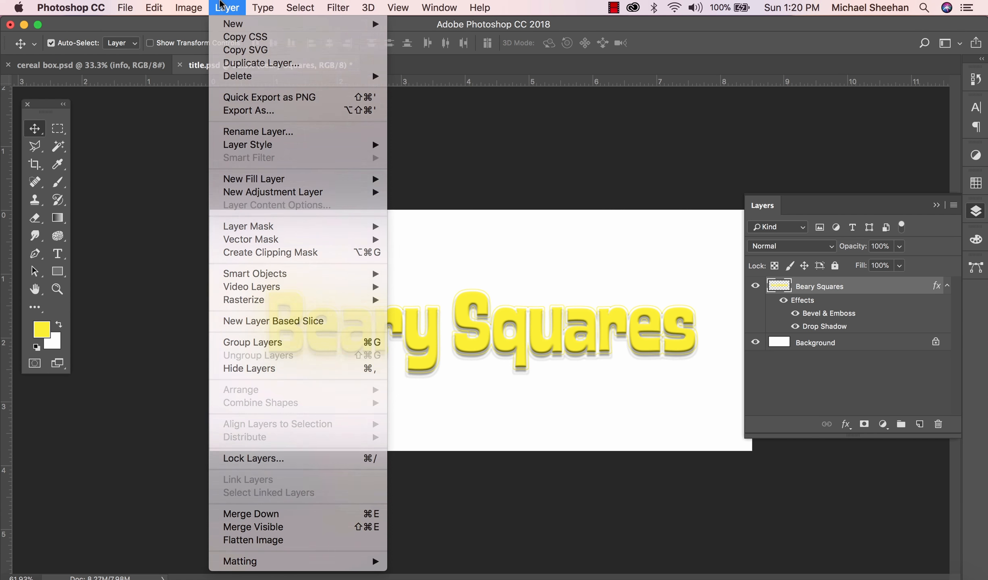